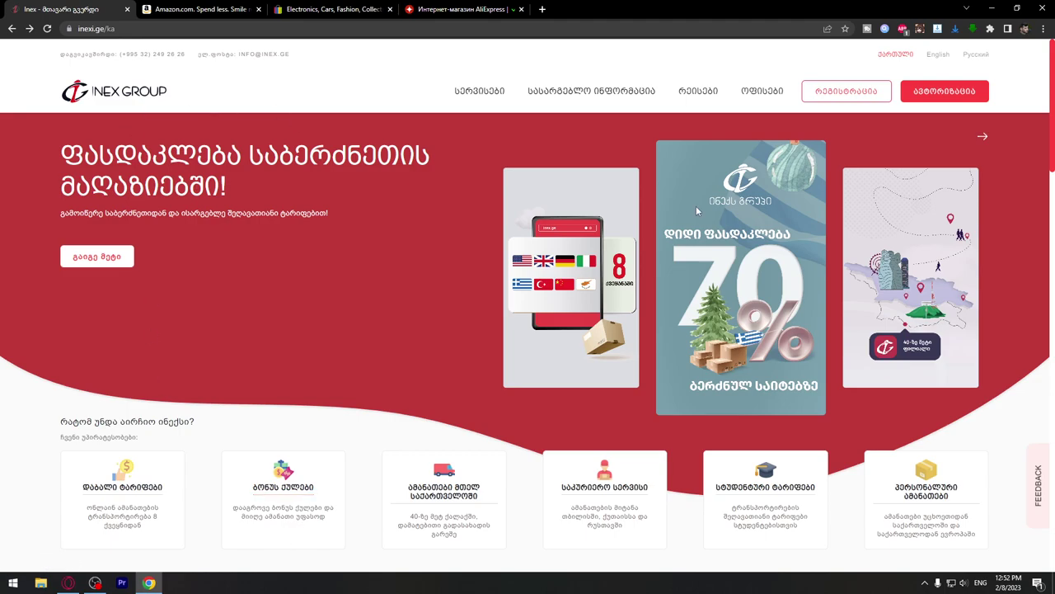
Open the INEX registration form for an individual (ფიზიკური პირი) account
left_click(195, 28)
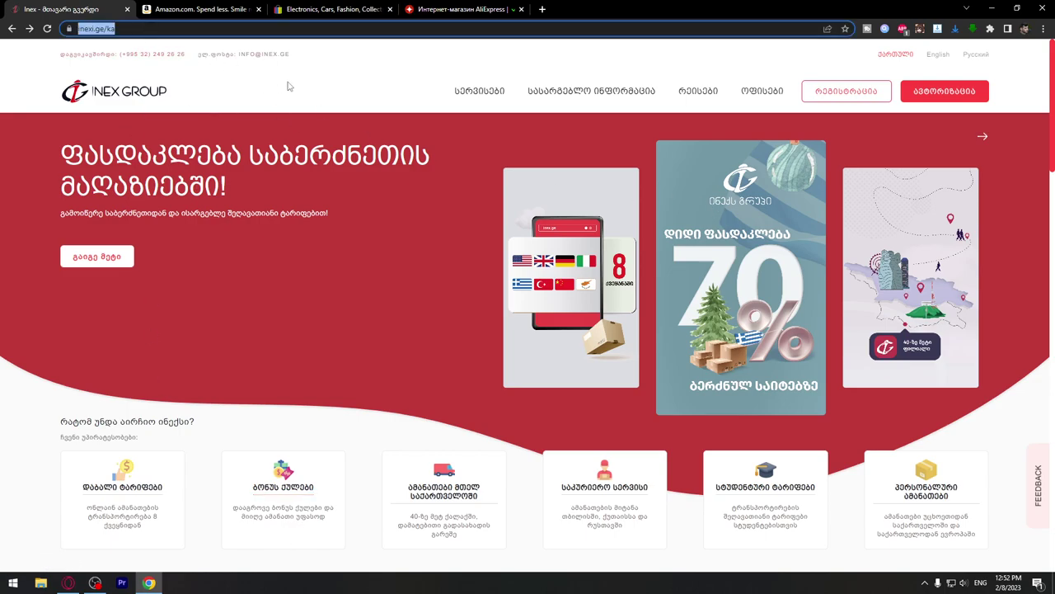
left_click(829, 93)
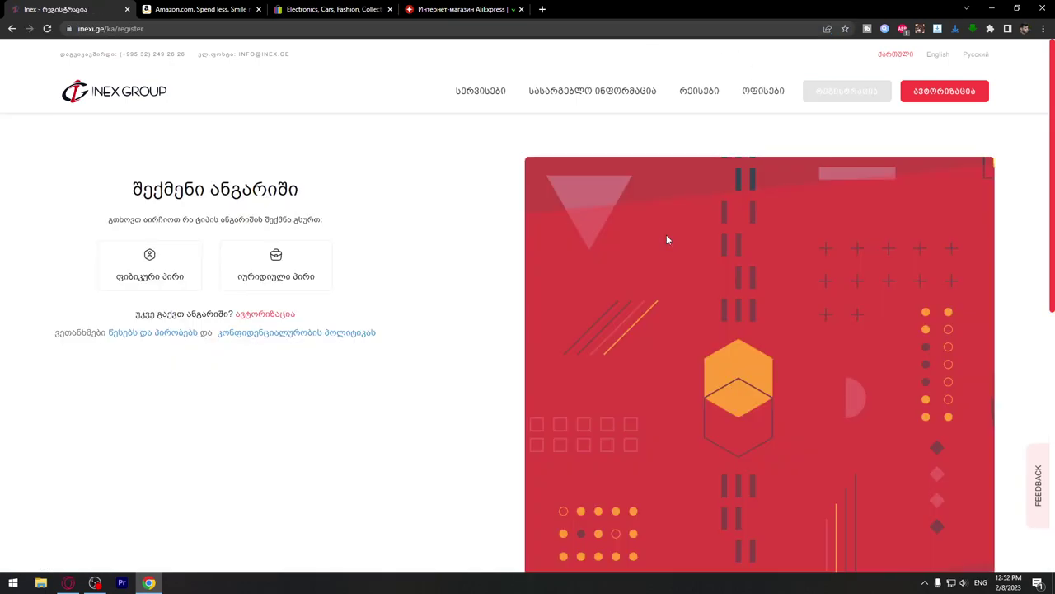
left_click(158, 274)
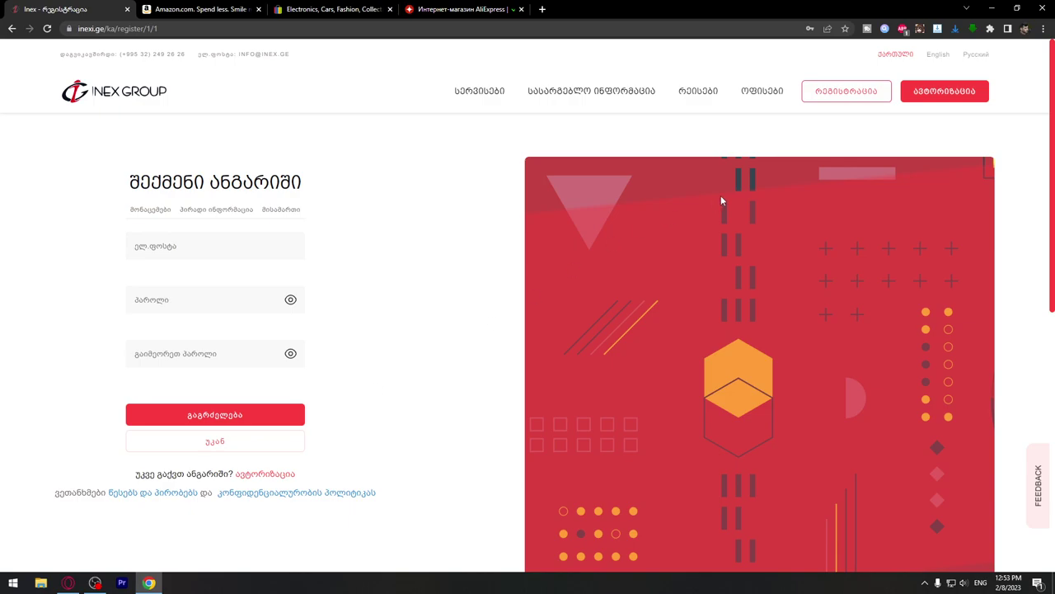
Sign in to INEX with the saved credentials and open the account's parcels page from the home page
left_click(944, 92)
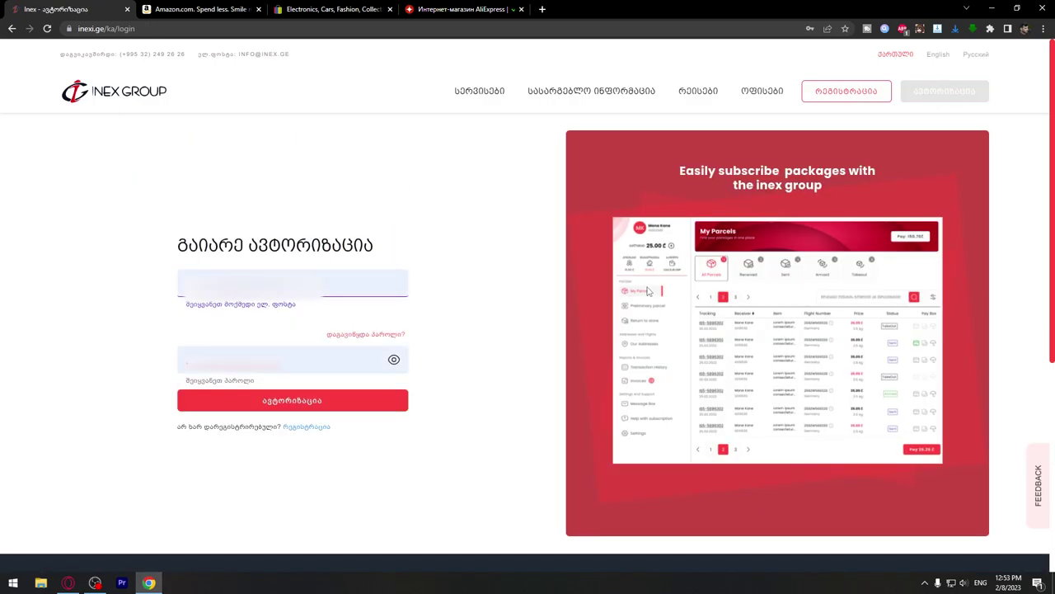
left_click(328, 403)
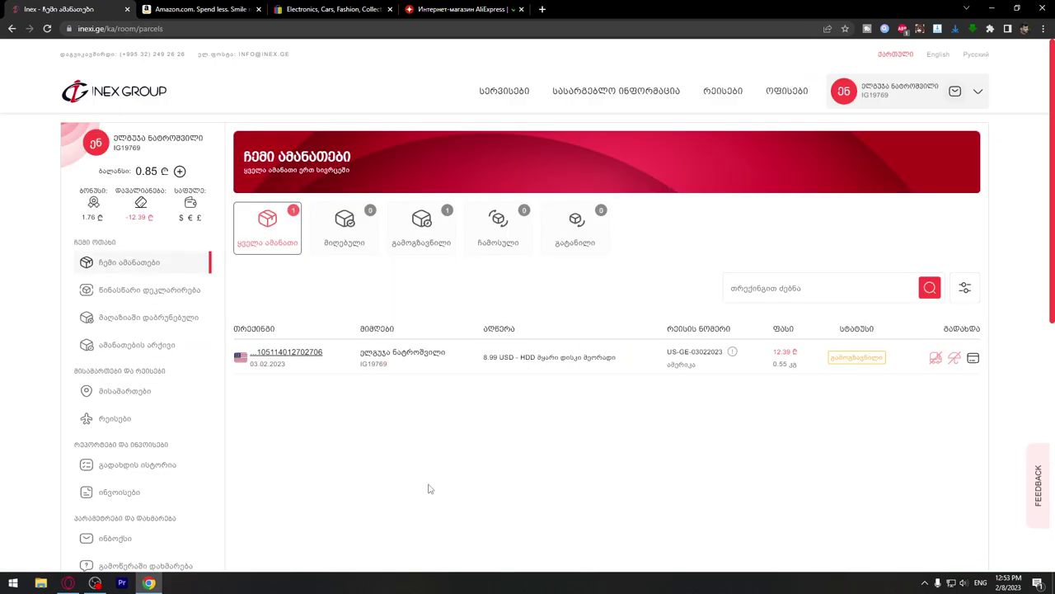
left_click(113, 91)
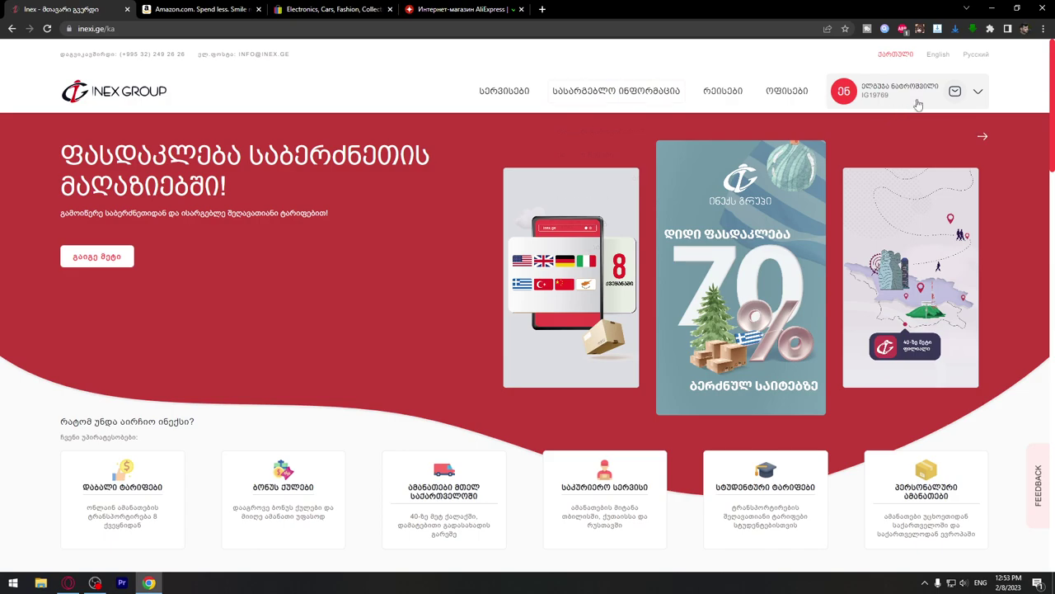
left_click(920, 93)
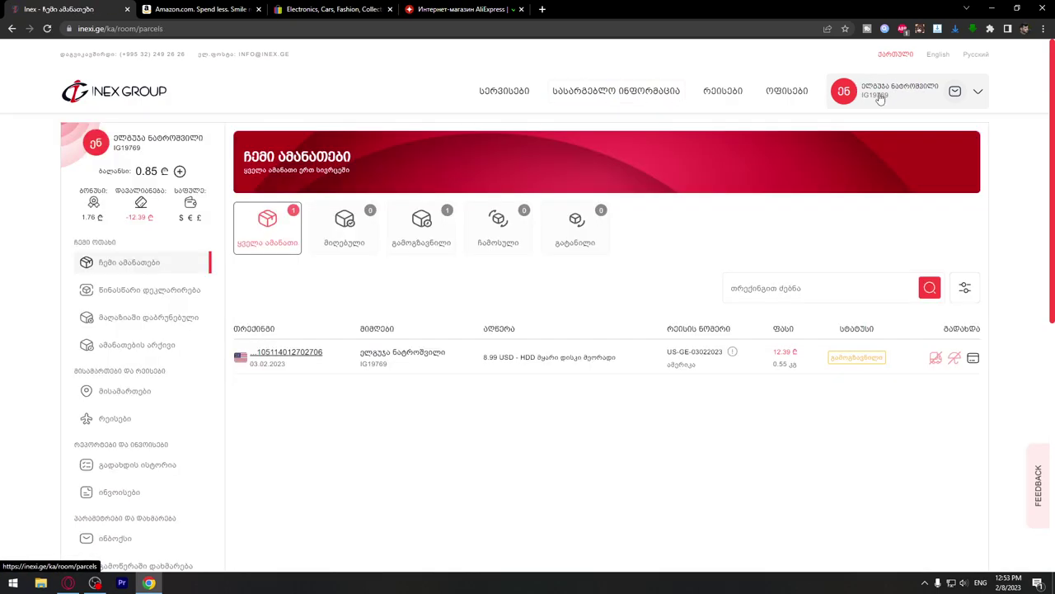
Open the account's shipping addresses and view all fields of the United States (Wilmington) address
scroll(150, 338, "down", 1)
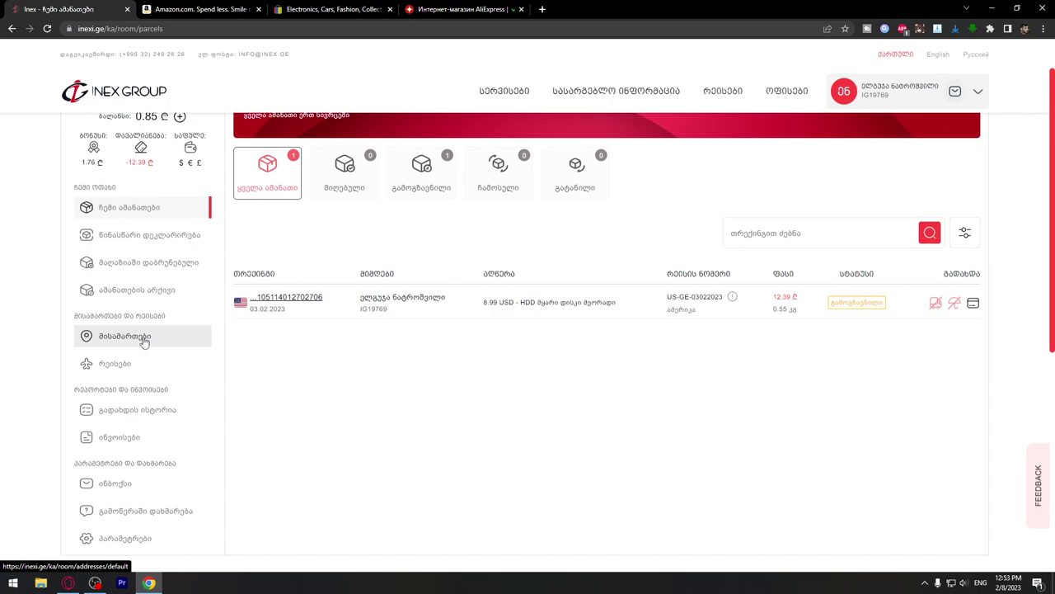
left_click(137, 338)
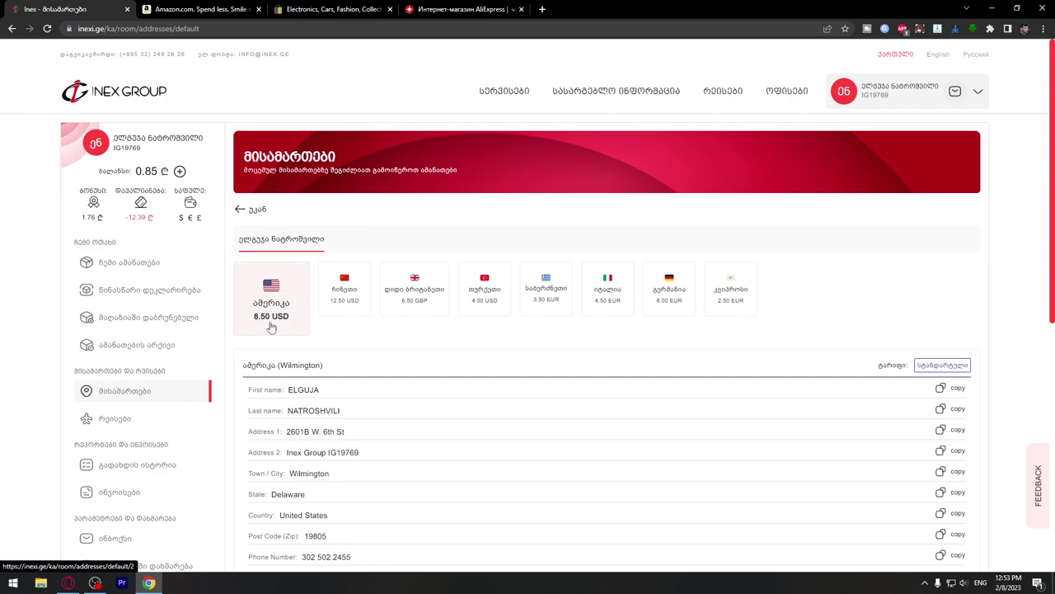
scroll(271, 328, "down", 2)
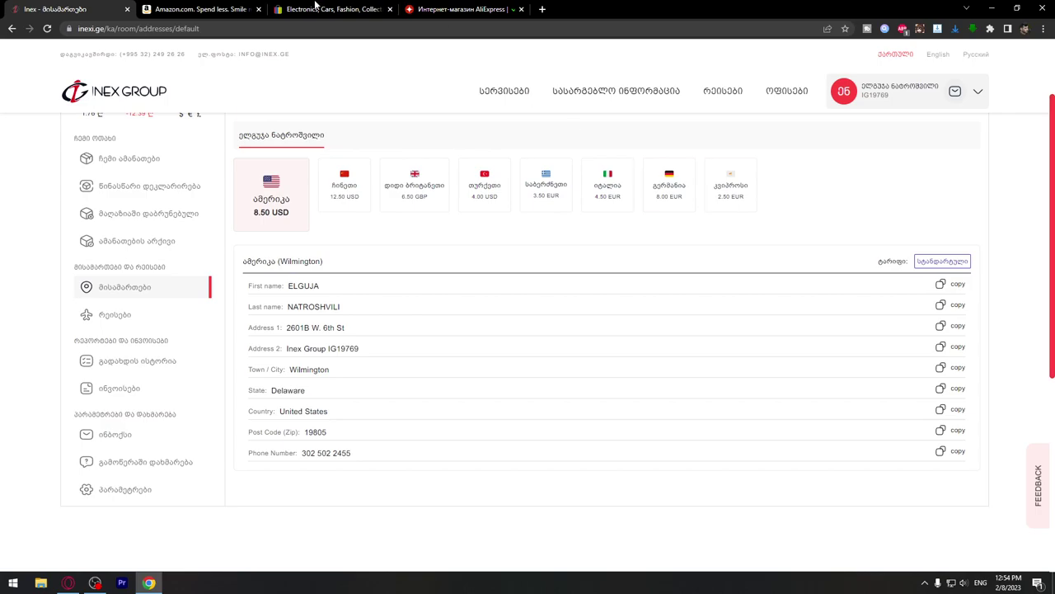
Switch to Amazon and start an immediate purchase of the SamData 32GB USB flash drive 2-pack
left_click(227, 9)
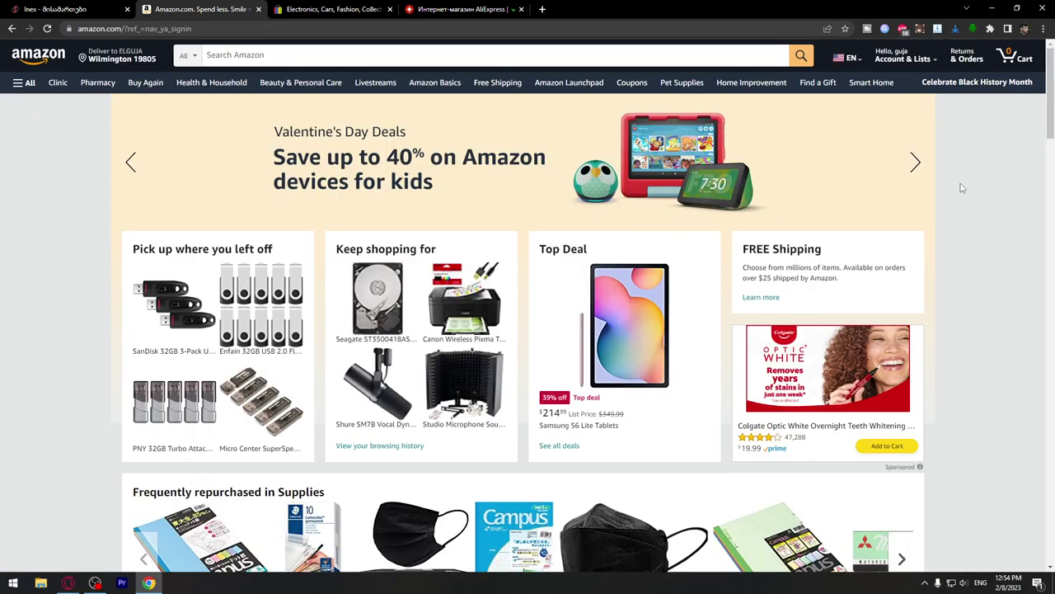
left_click(243, 320)
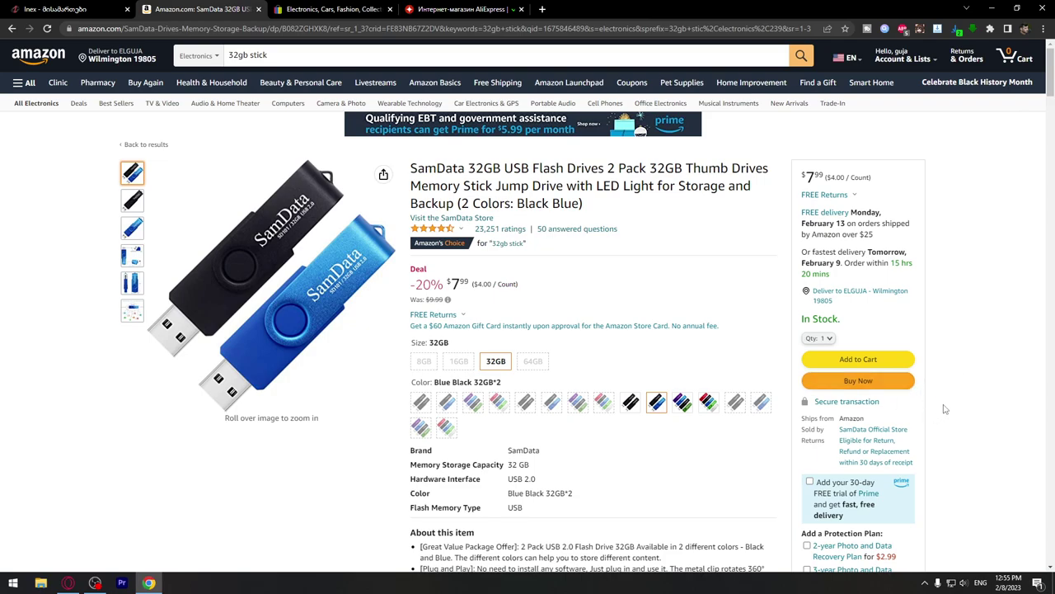
left_click(867, 387)
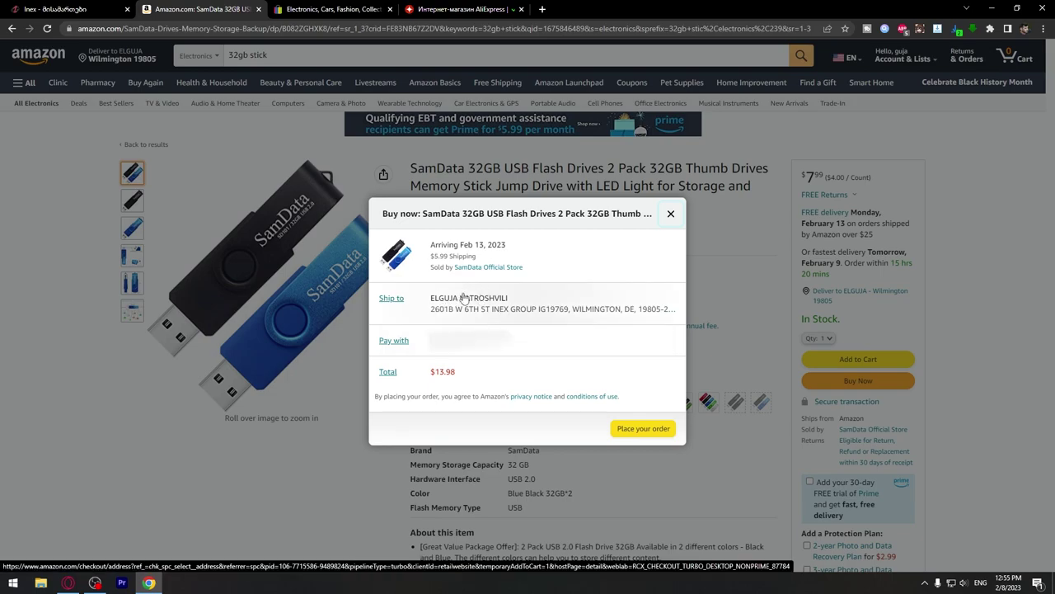
Request a new shipping address for the flash drive order and continue to checkout without the Prime trial
left_click(401, 301)
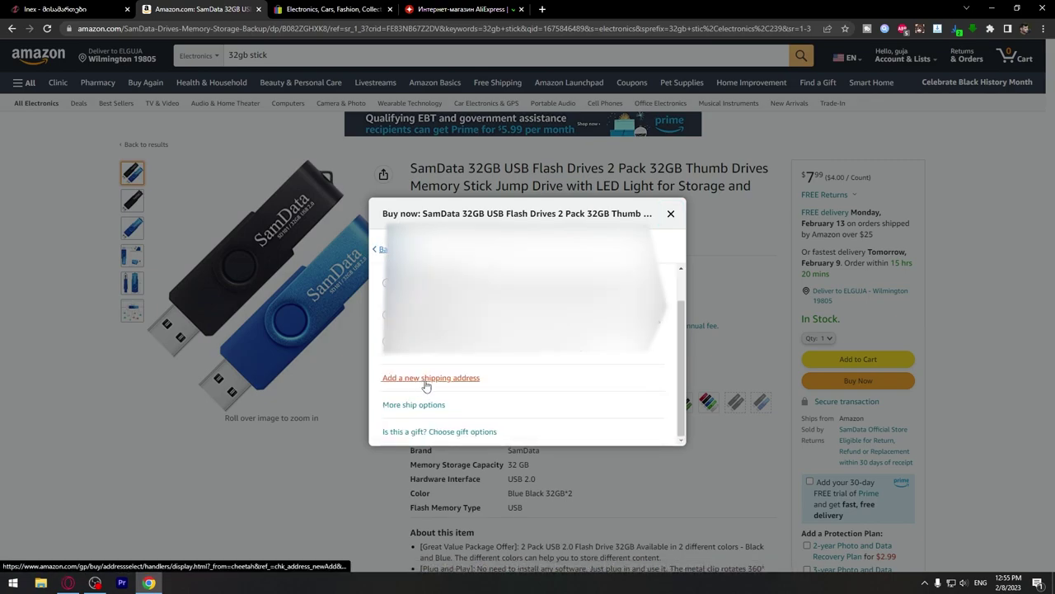
left_click(428, 378)
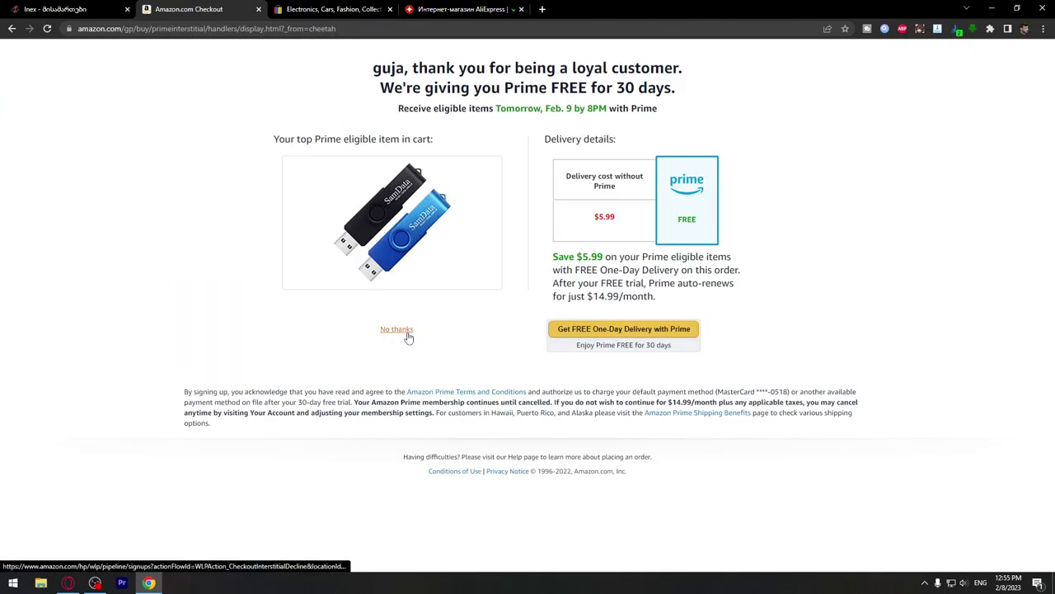
left_click(407, 335)
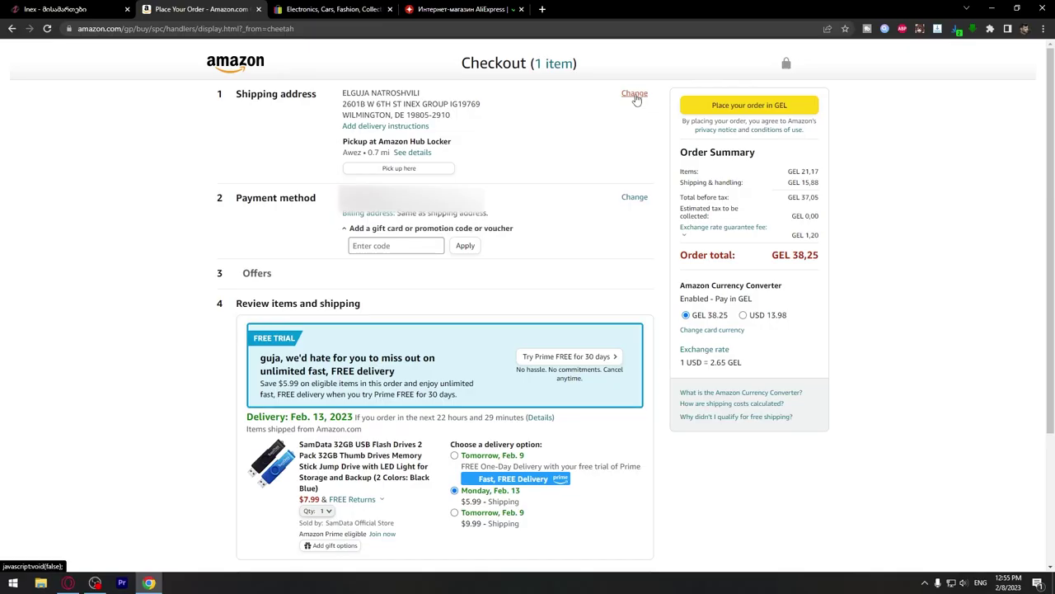
View the form for adding a new shipping address at checkout and close it, keeping the existing address
left_click(635, 96)
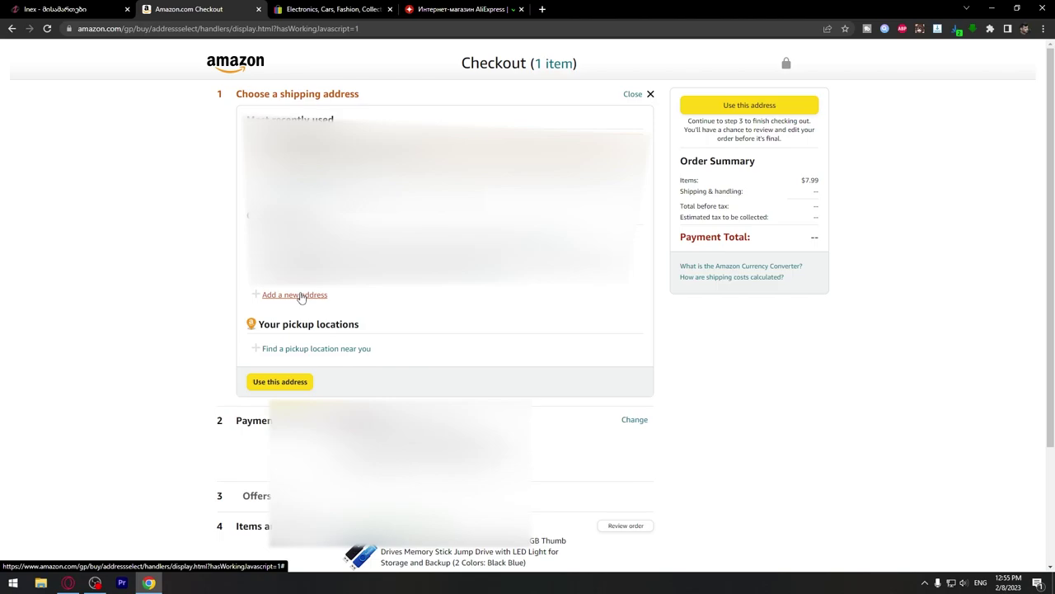
left_click(294, 295)
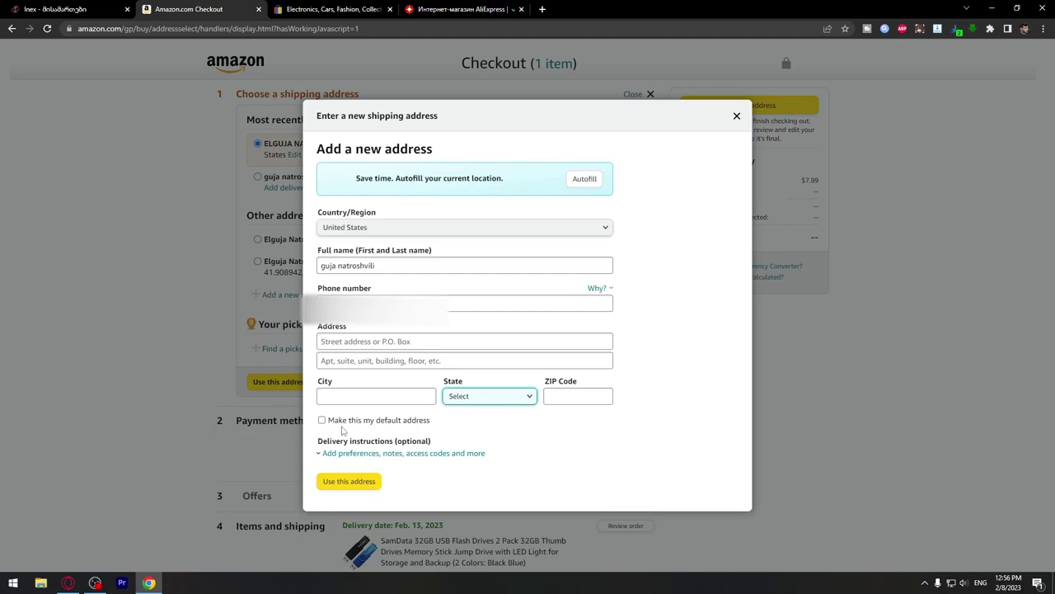
left_click(358, 487)
key("Escape")
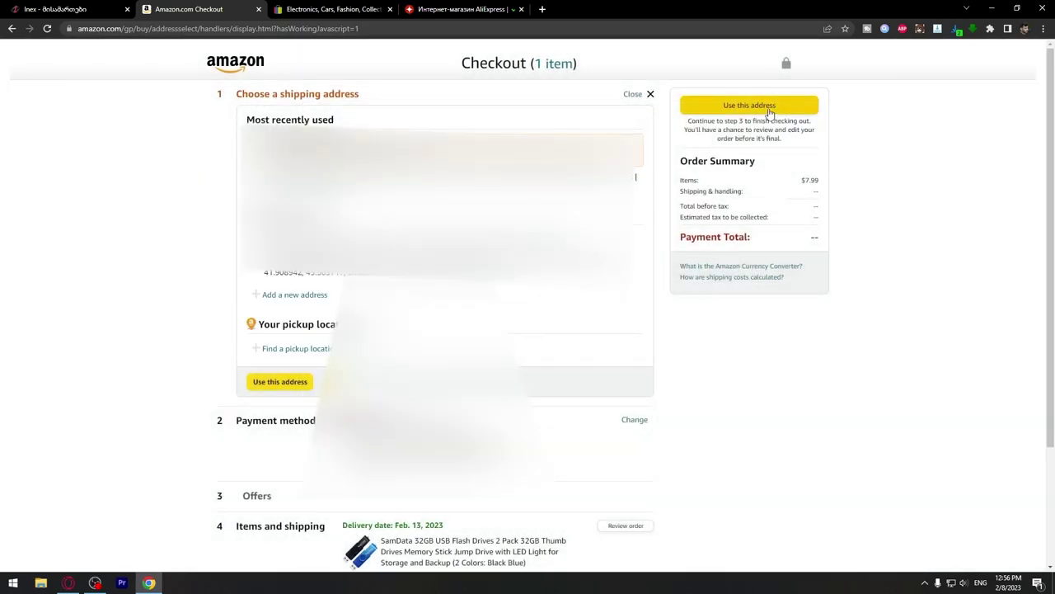
left_click(650, 95)
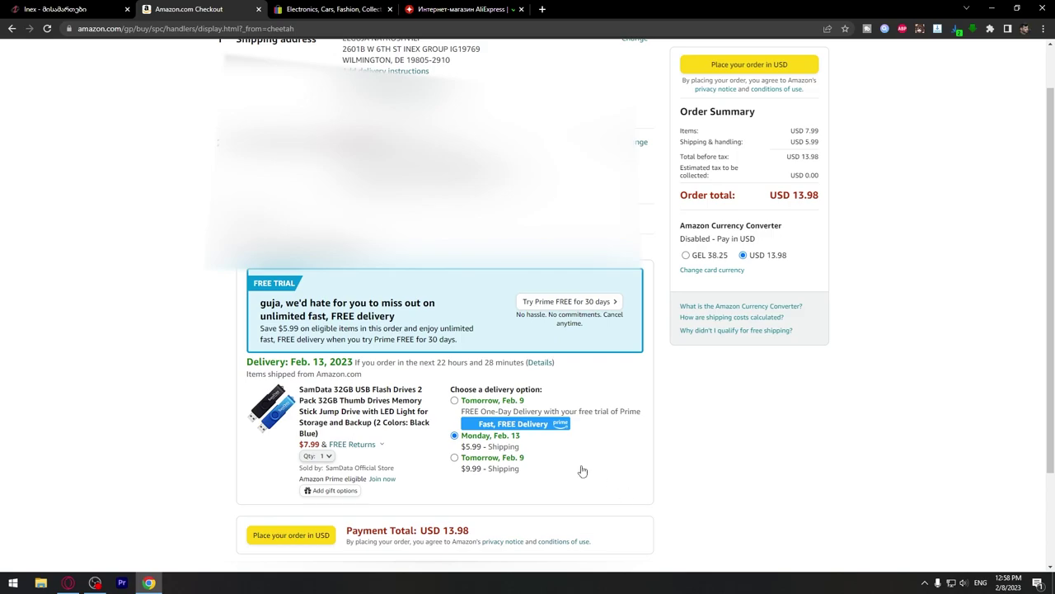
Check out the Enfain 32GB USB flash drive 10-pack without Prime and choose free shipping for Monday, Feb. 13
scroll(579, 411, "up", 1)
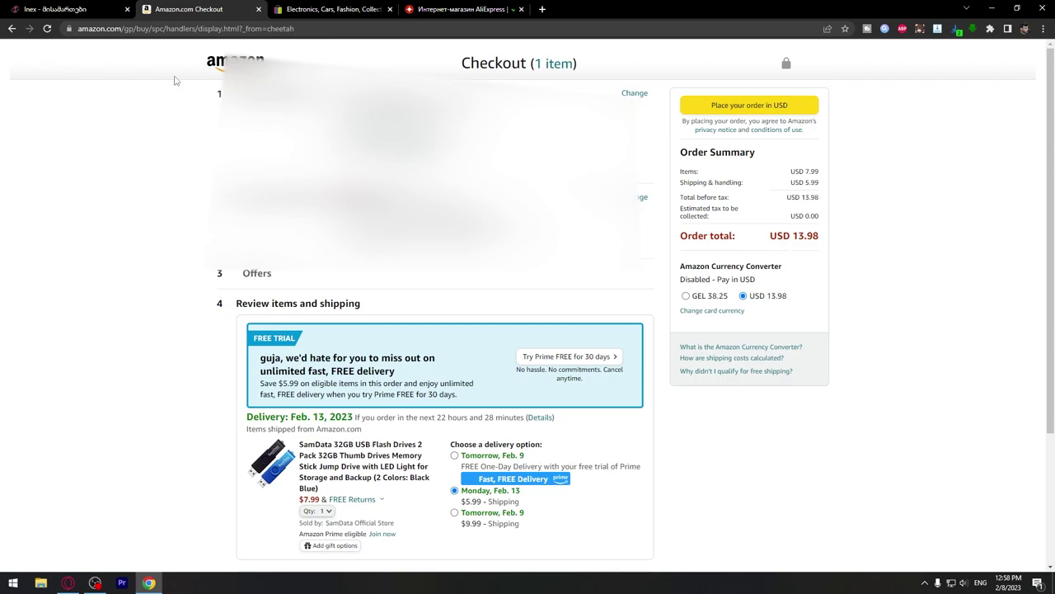
left_click(11, 28)
left_click(324, 191)
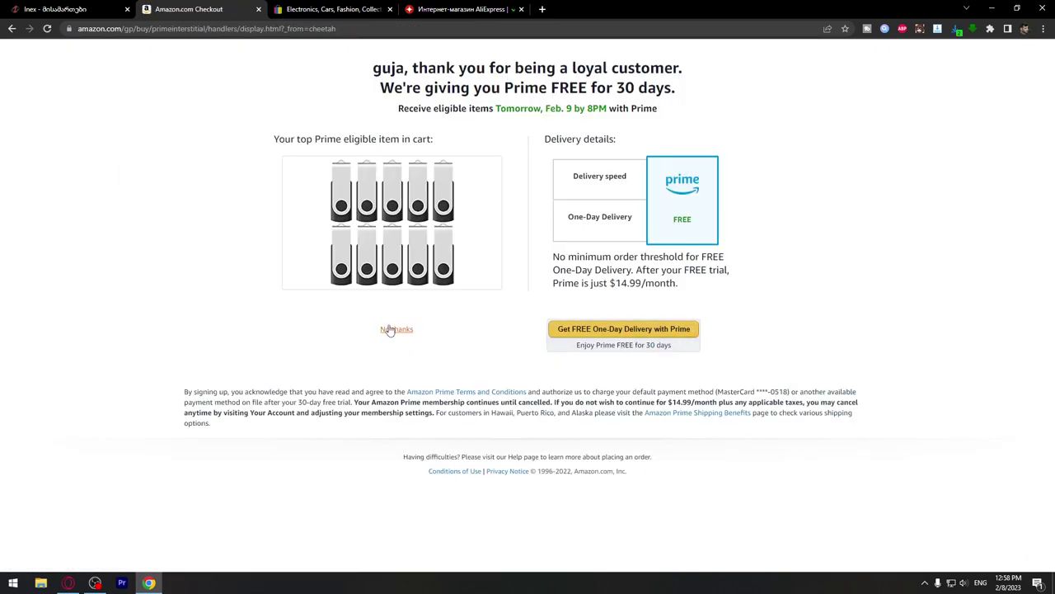
left_click(390, 329)
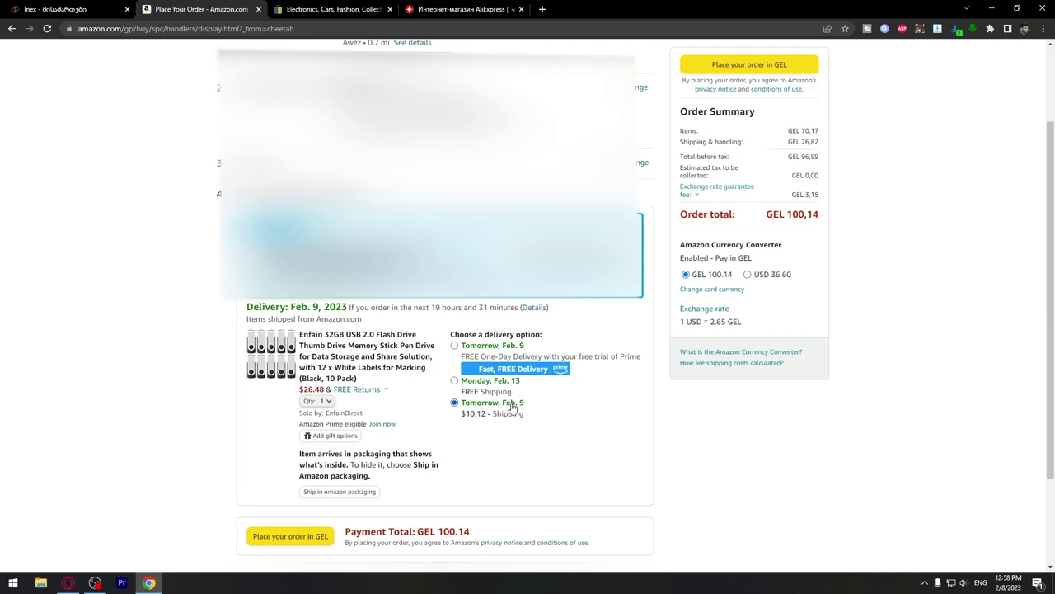
left_click(467, 384)
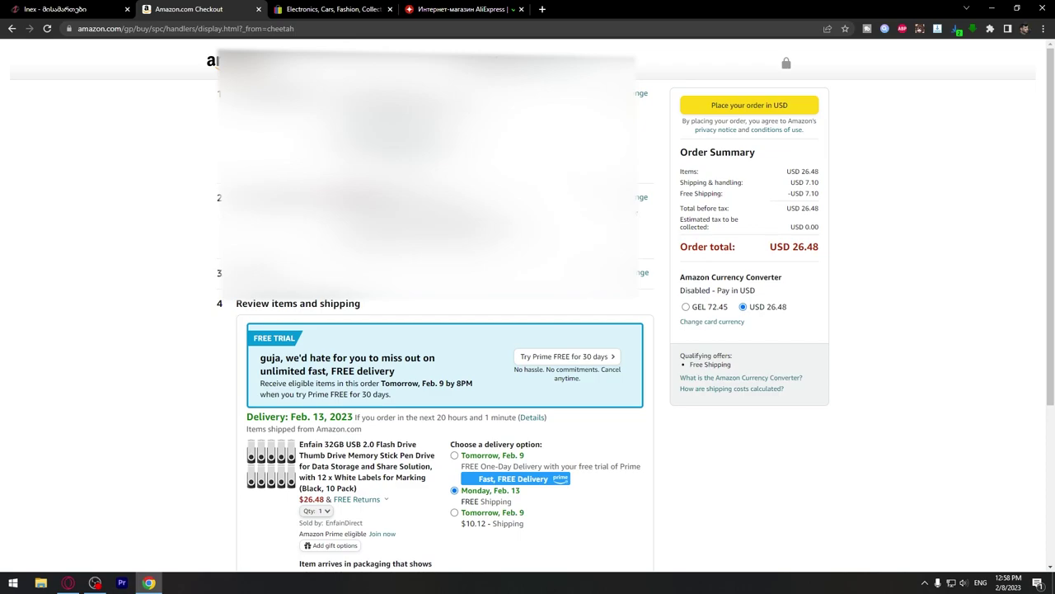
Review the order's payment methods and open the form for adding a credit or debit card
left_click(640, 197)
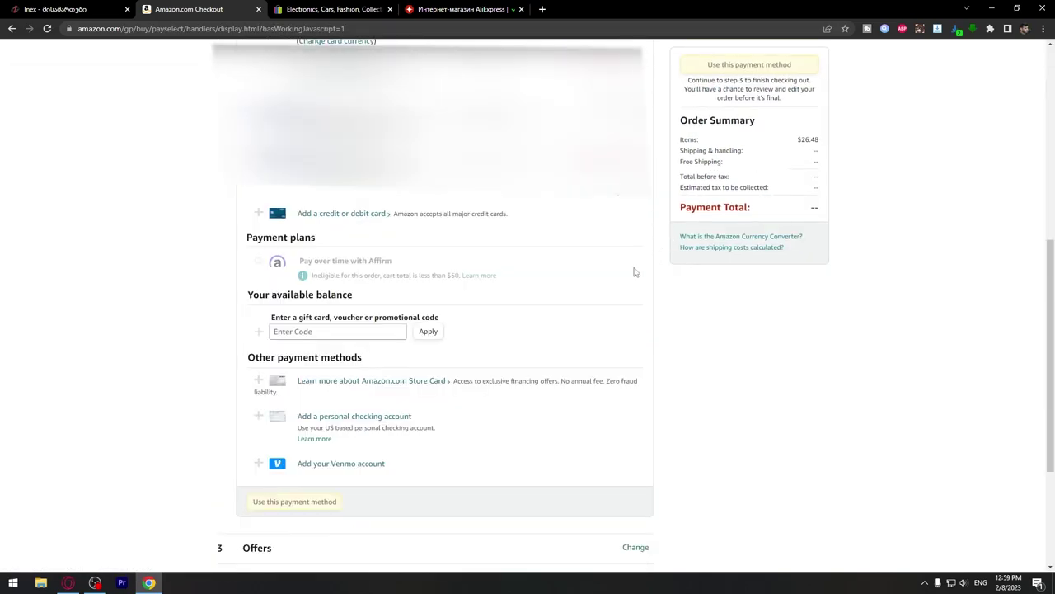
scroll(495, 297, "down", 1)
scroll(568, 277, "up", 1)
left_click(352, 215)
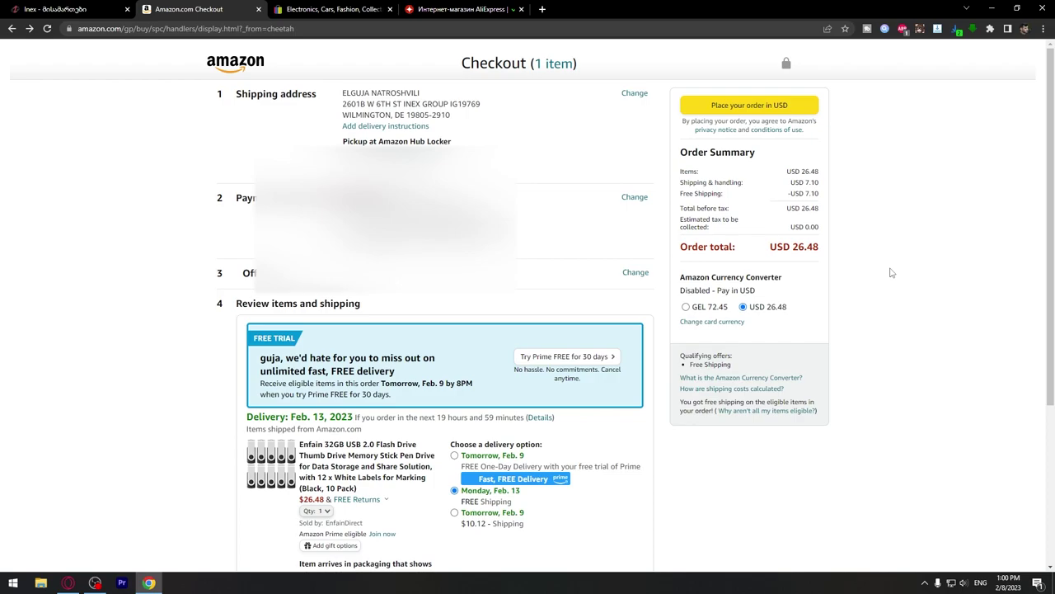
Close the Amazon checkout and open the watched 32GB (4X8GB) DDR3 server memory listing on eBay
left_click(259, 9)
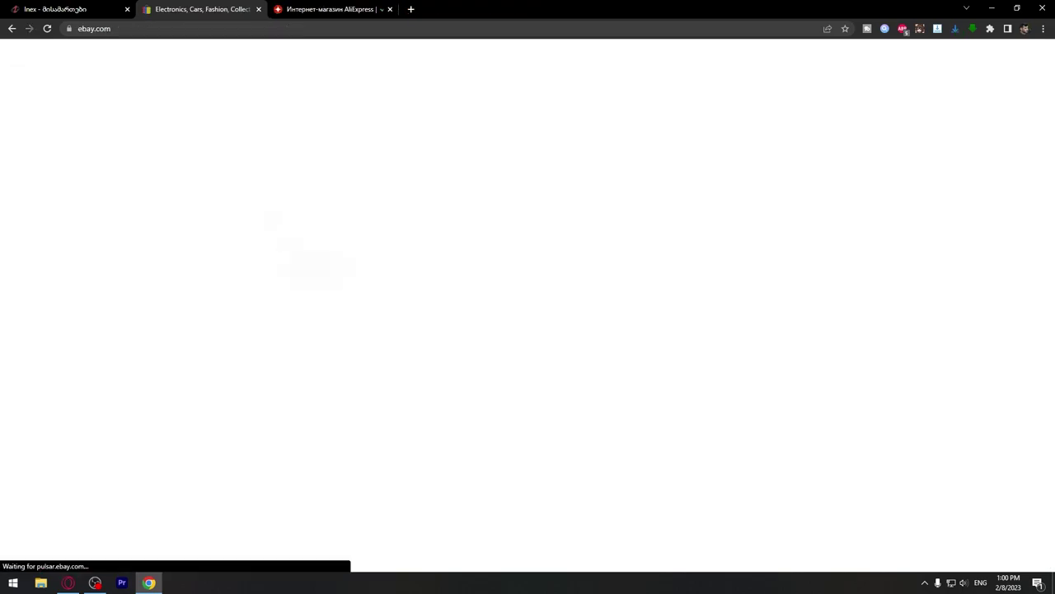
scroll(989, 338, "down", 3)
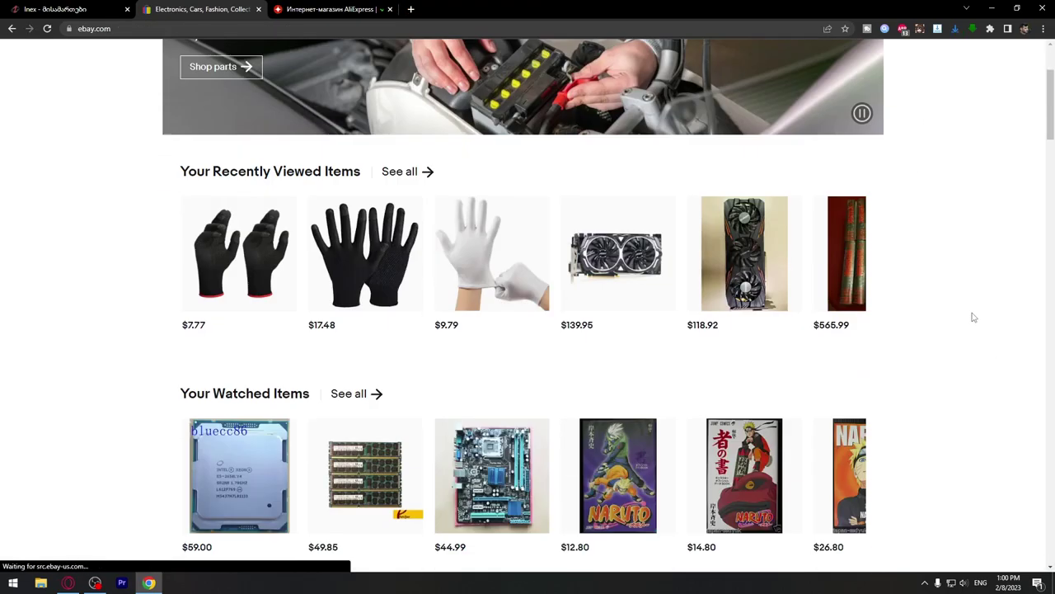
left_click(370, 401)
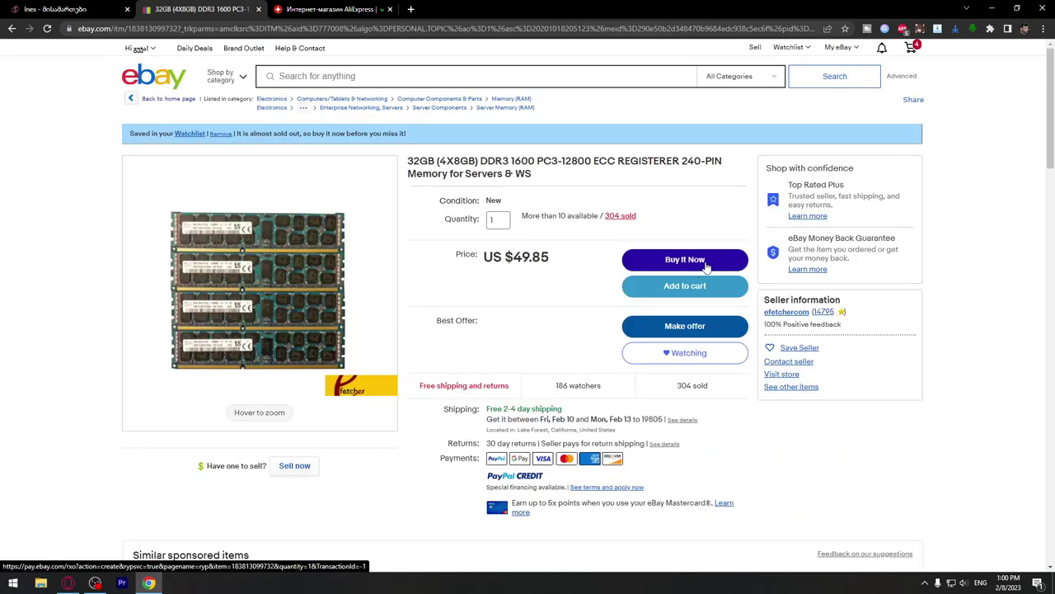
Start buying the 32GB DDR3 memory kit and select credit or debit card as the payment method
left_click(703, 261)
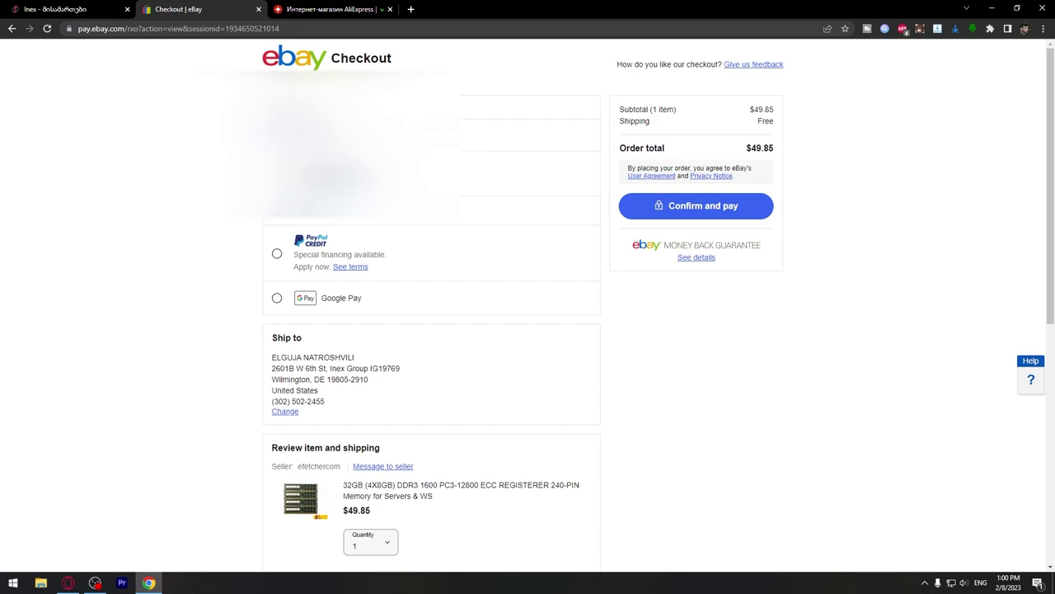
left_click(277, 173)
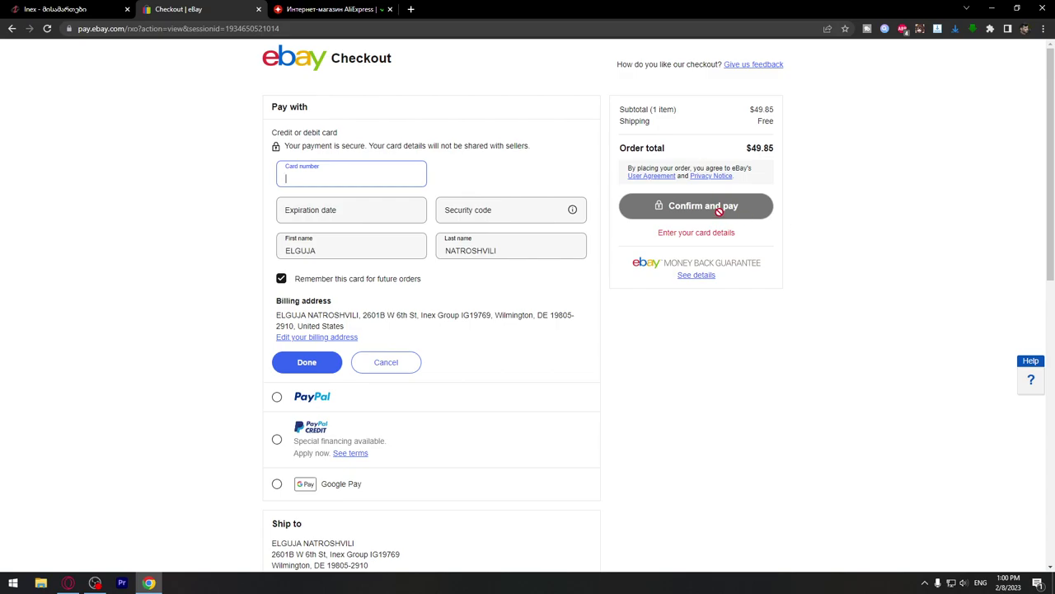
scroll(542, 437, "down", 2)
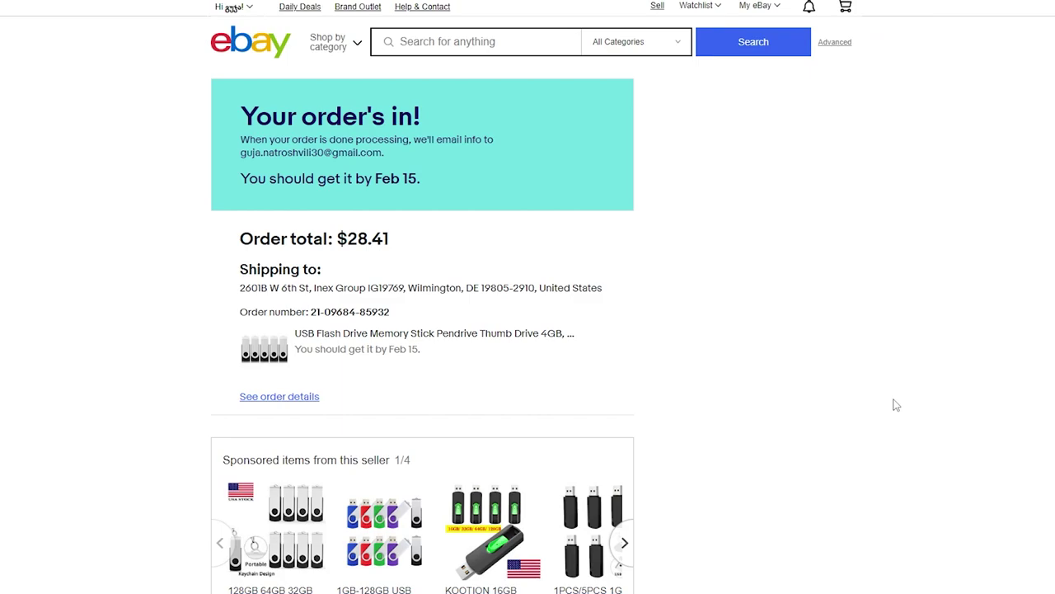
Highlight the order number and the flash drive's item details on the eBay order confirmation
left_click_drag(310, 312, 382, 309)
left_click_drag(422, 353, 302, 334)
left_click(385, 353)
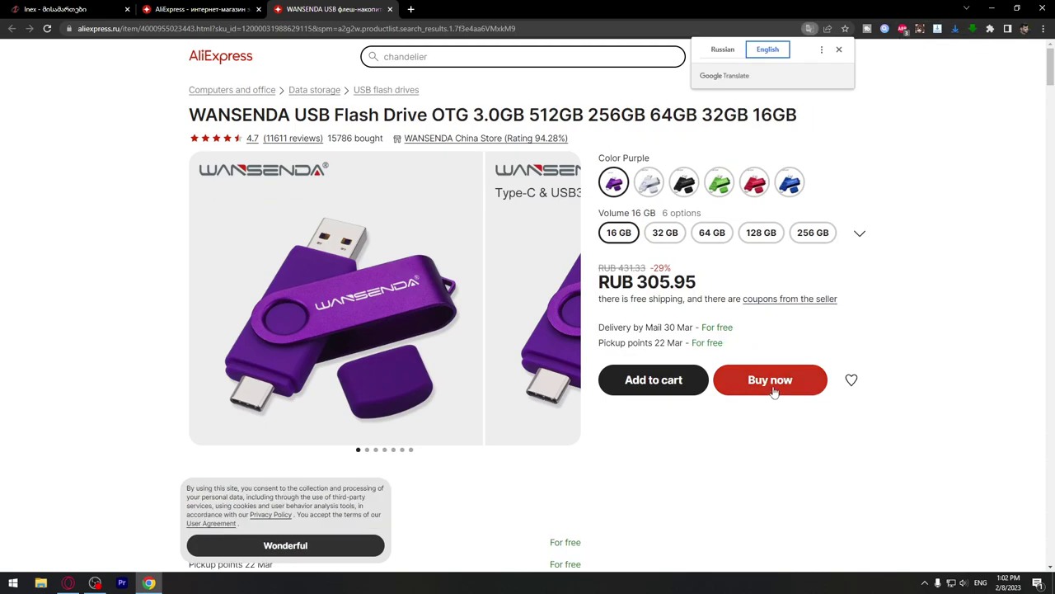
Open the AliExpress checkout for the purple 16 GB WANSENDA USB flash drive and close it after viewing the delivery address
left_click(772, 386)
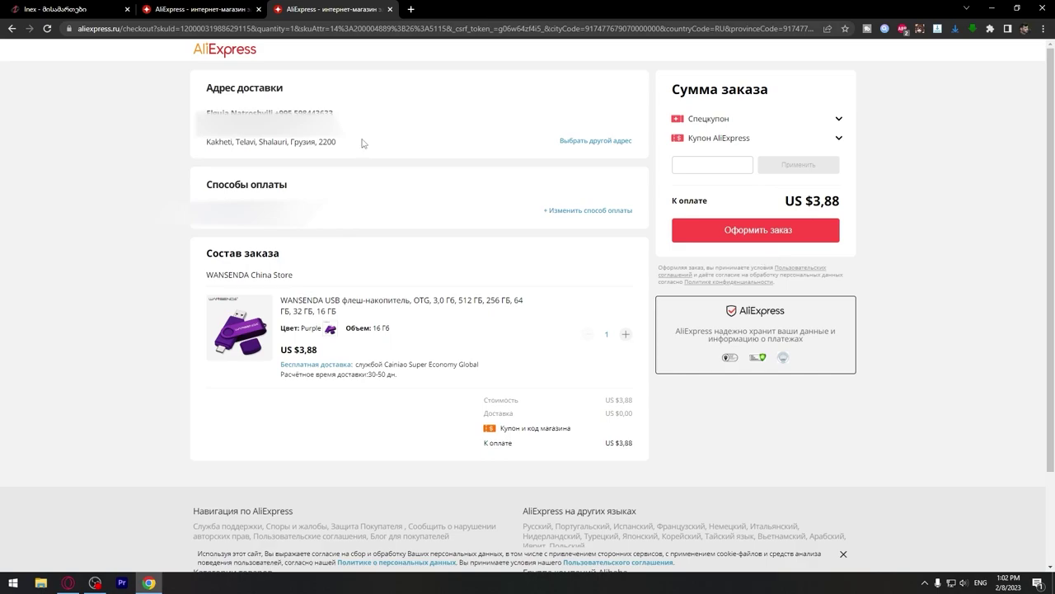
left_click(389, 9)
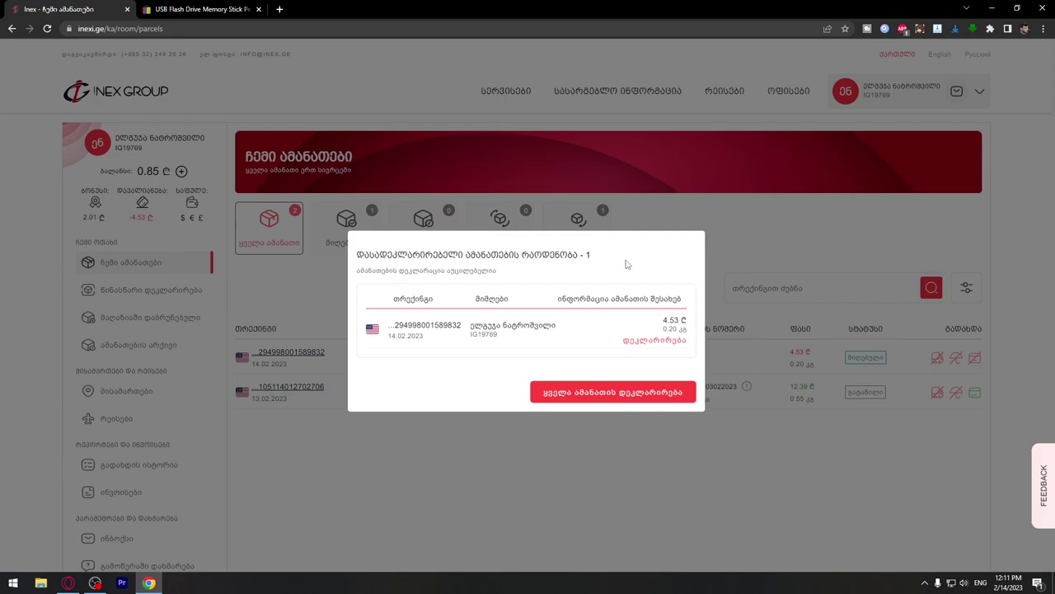
Start declaring the undeclared INEX parcel and enter the flash drive order's total from the eBay purchase history, 28.41 USD, as its value
left_click(651, 342)
left_click(200, 8)
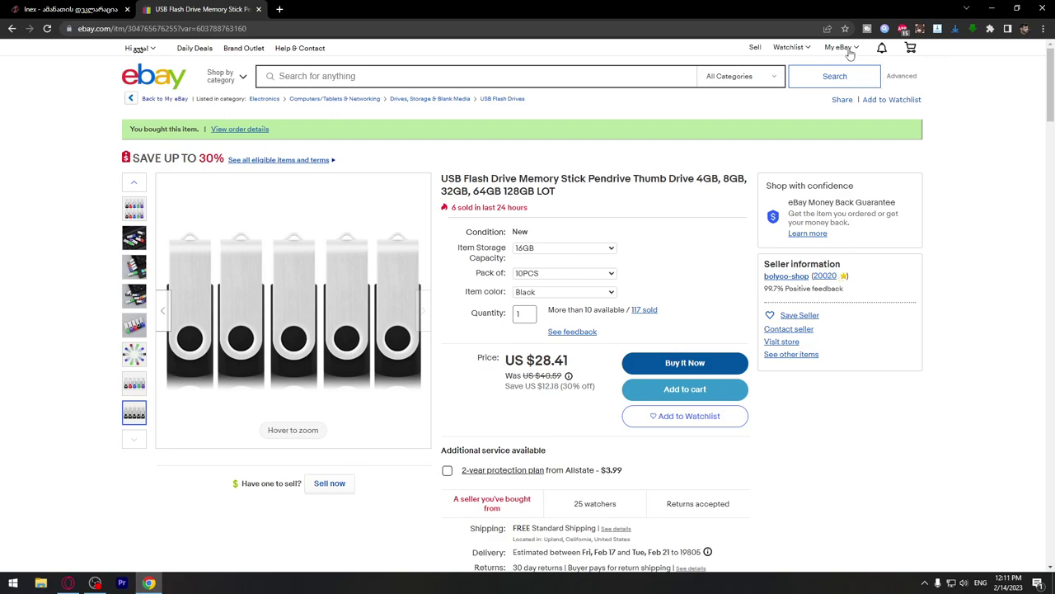
mouse_move(851, 54)
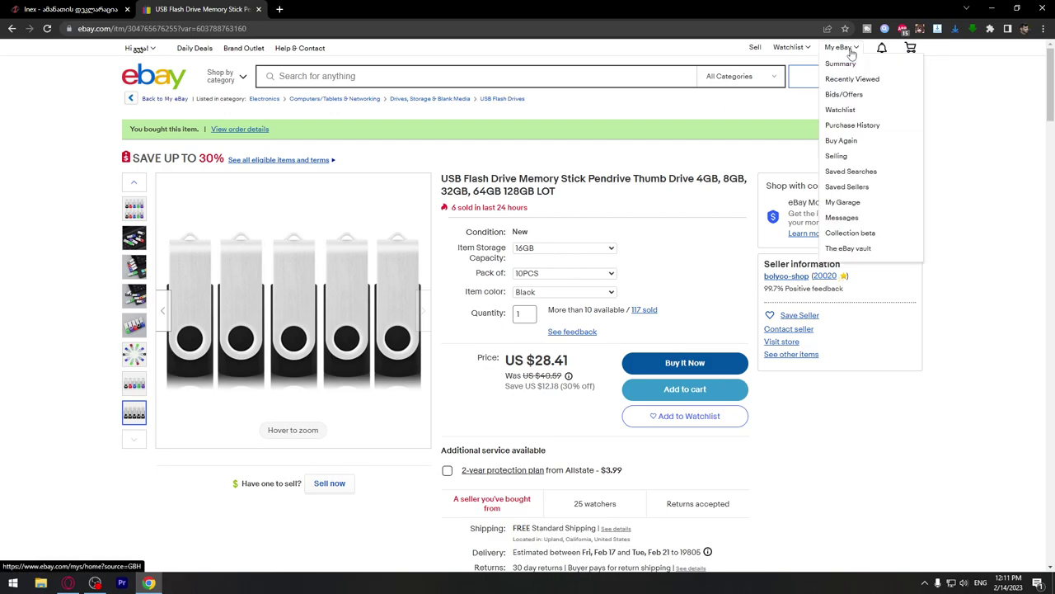
left_click(870, 132)
left_click_drag(678, 256, 694, 257)
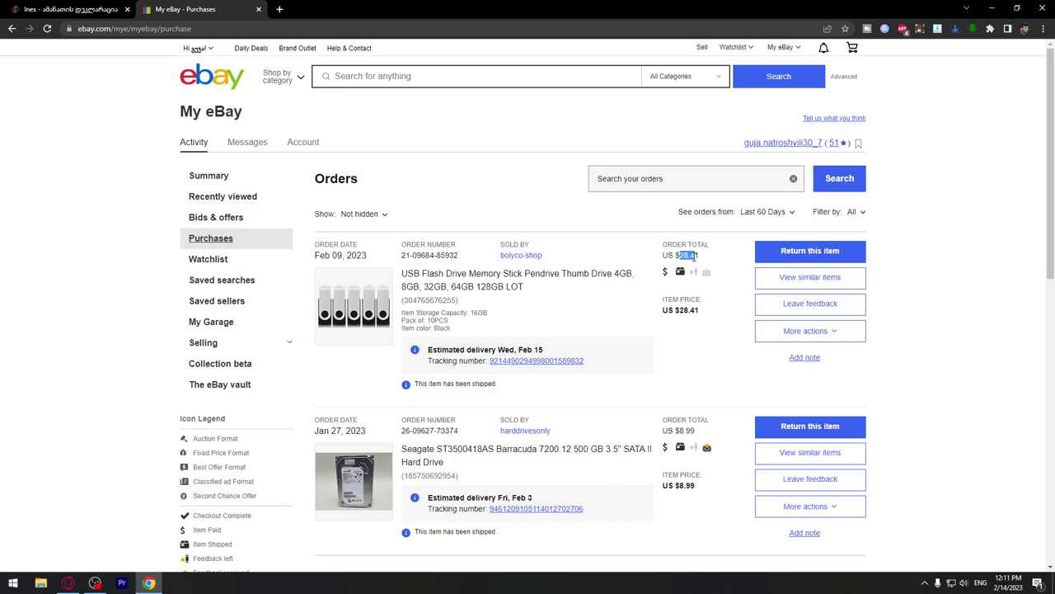
left_click(107, 9)
type("28.41")
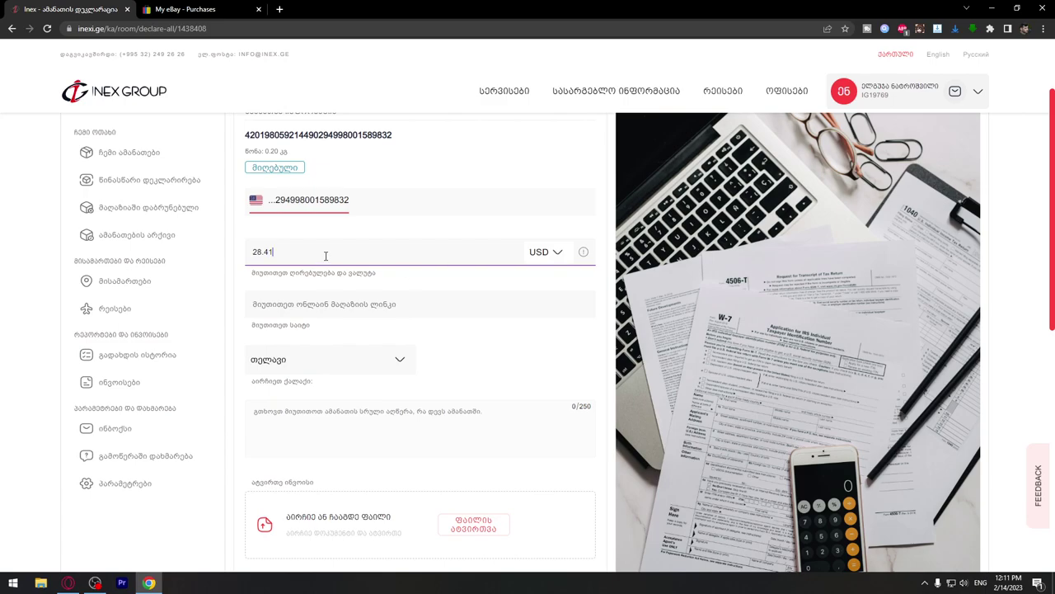
Copy the URL of the purchased USB flash drive listing on eBay into the INEX declaration's online store link
left_click(321, 310)
left_click(195, 9)
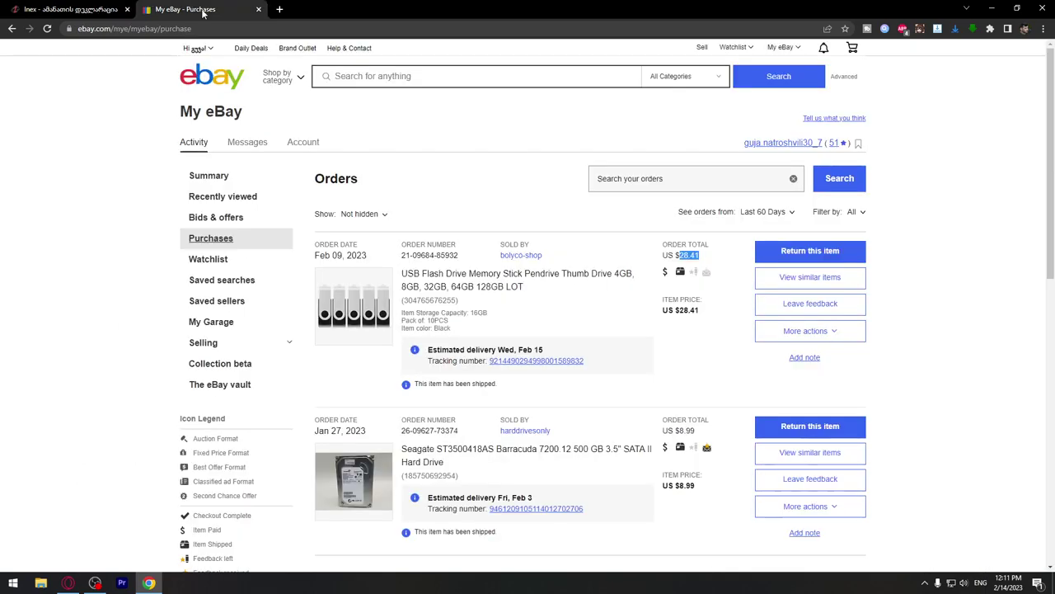
left_click(456, 280)
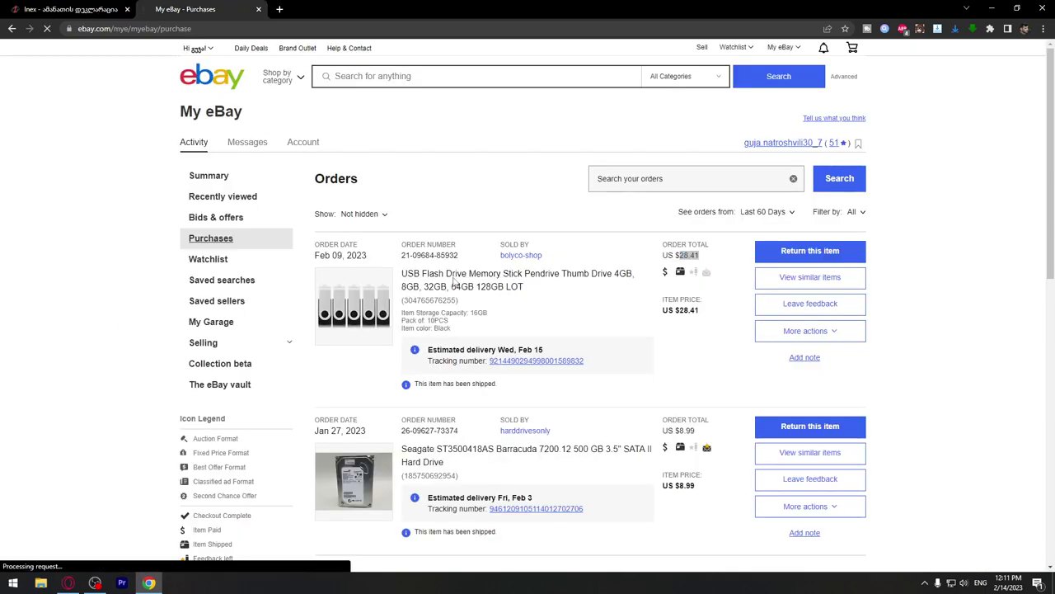
left_click(370, 28)
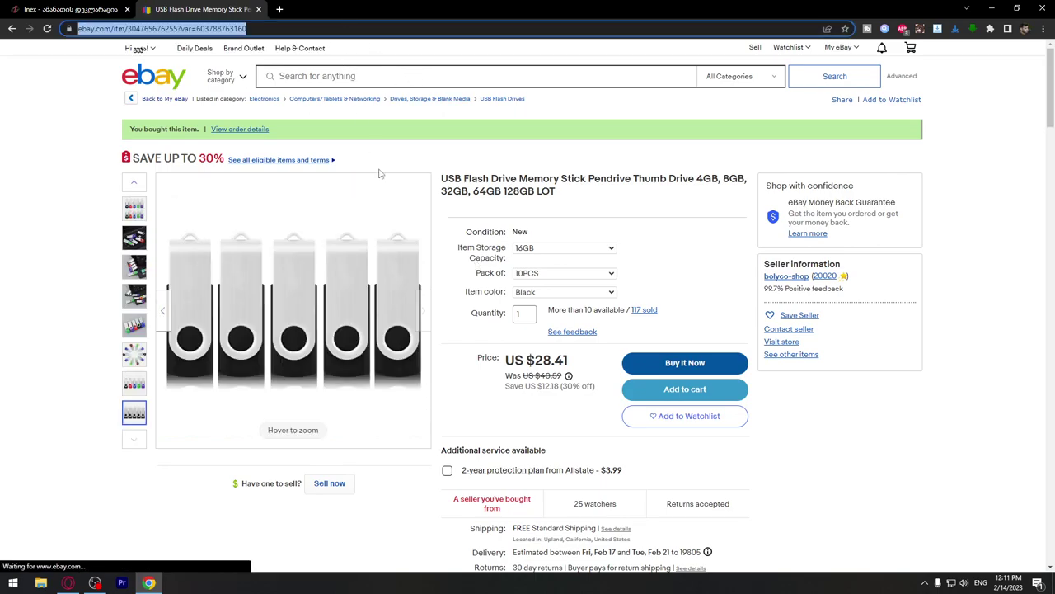
key("ctrl+shift+Tab")
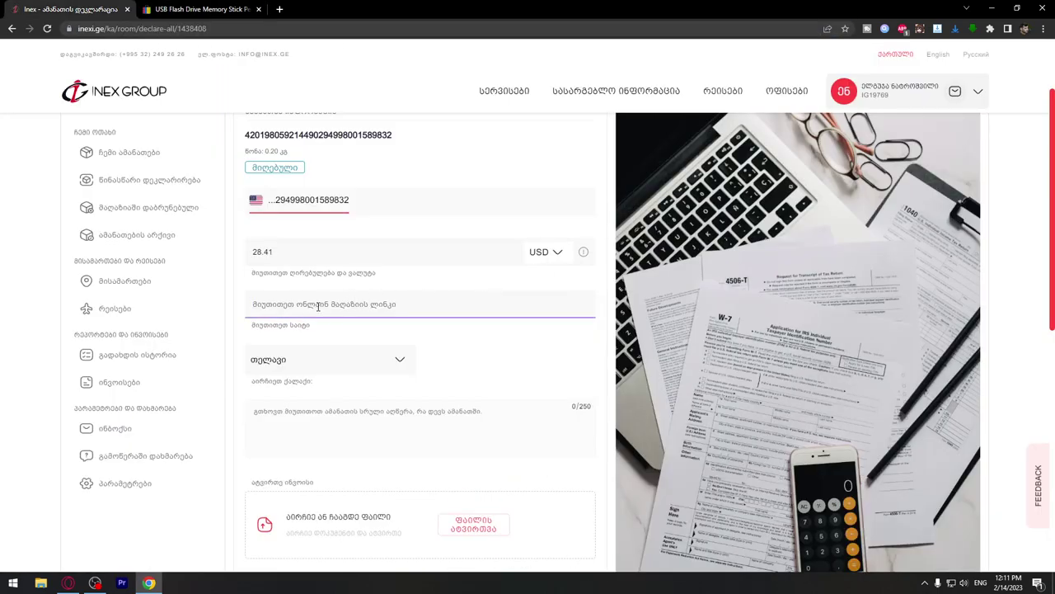
key("ctrl+v")
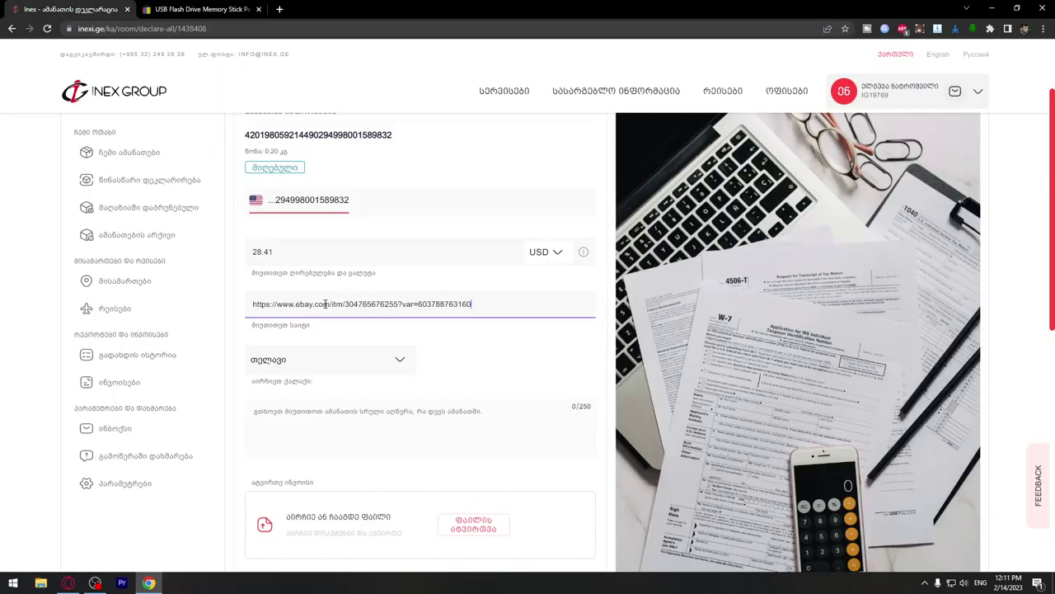
Describe the parcel contents as "USB pen drives (10 ცალი ფლეშ-მეხსიერება)" in the declaration
left_click(312, 387)
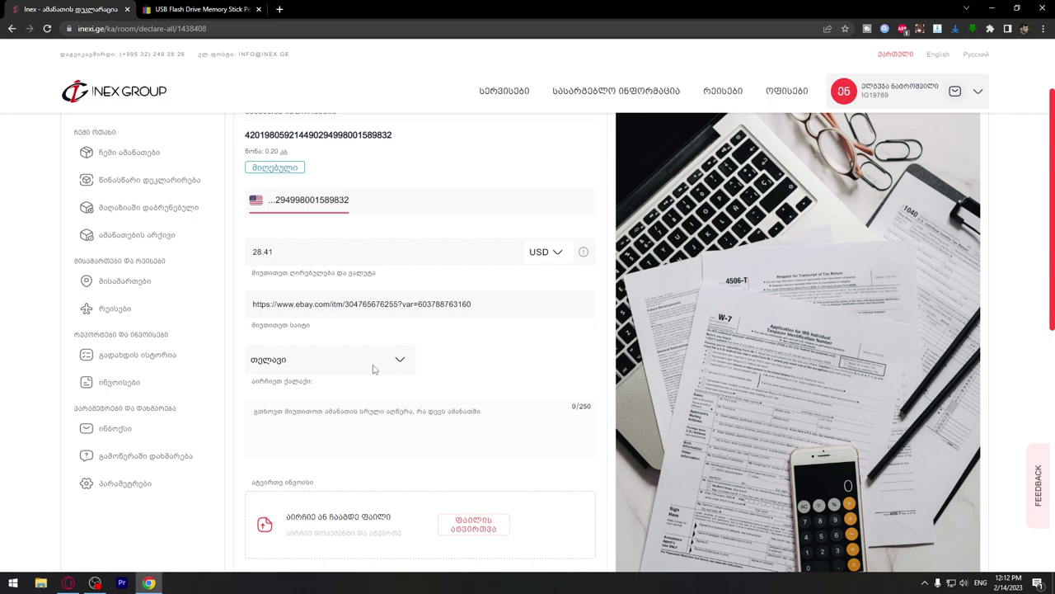
left_click(359, 428)
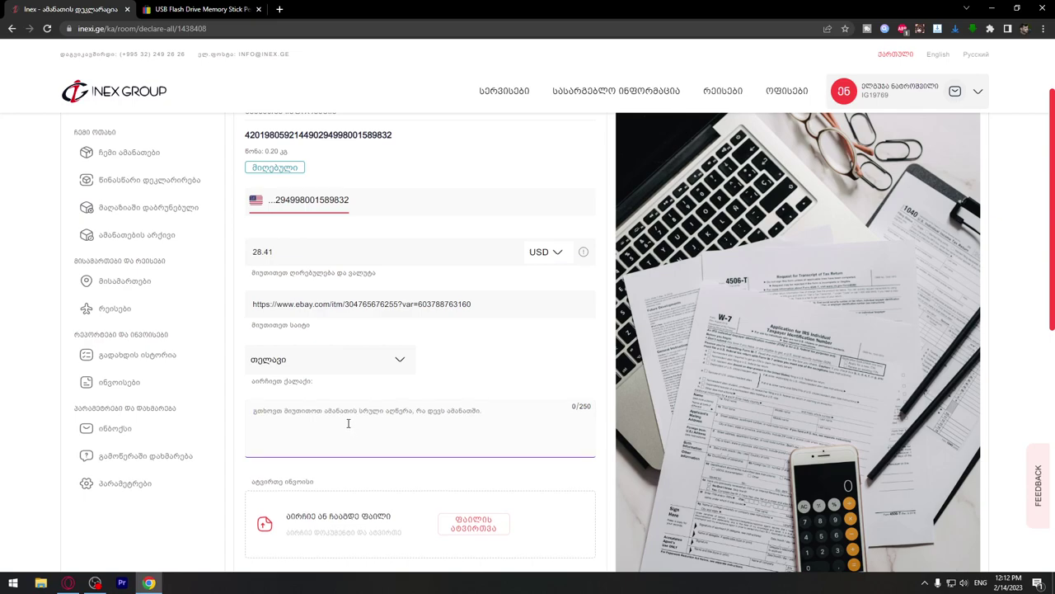
type("USB")
type("pen drives (10 ცალი ფლეშ-მეხსიერება)")
scroll(434, 470, "down", 1)
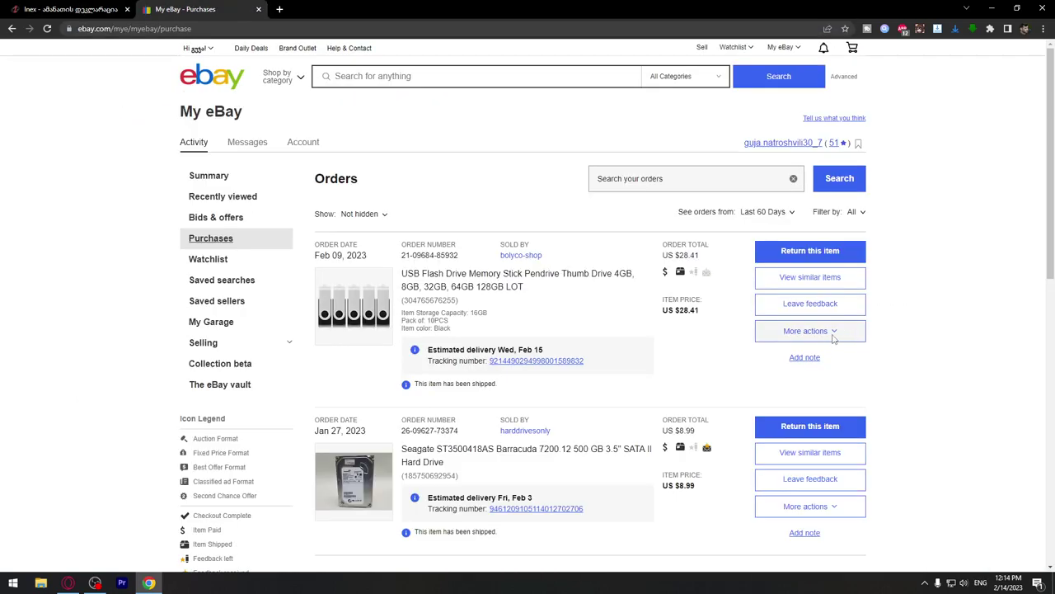
Open the flash drive order's details from the eBay purchase history and show its printer-friendly page
left_click(834, 333)
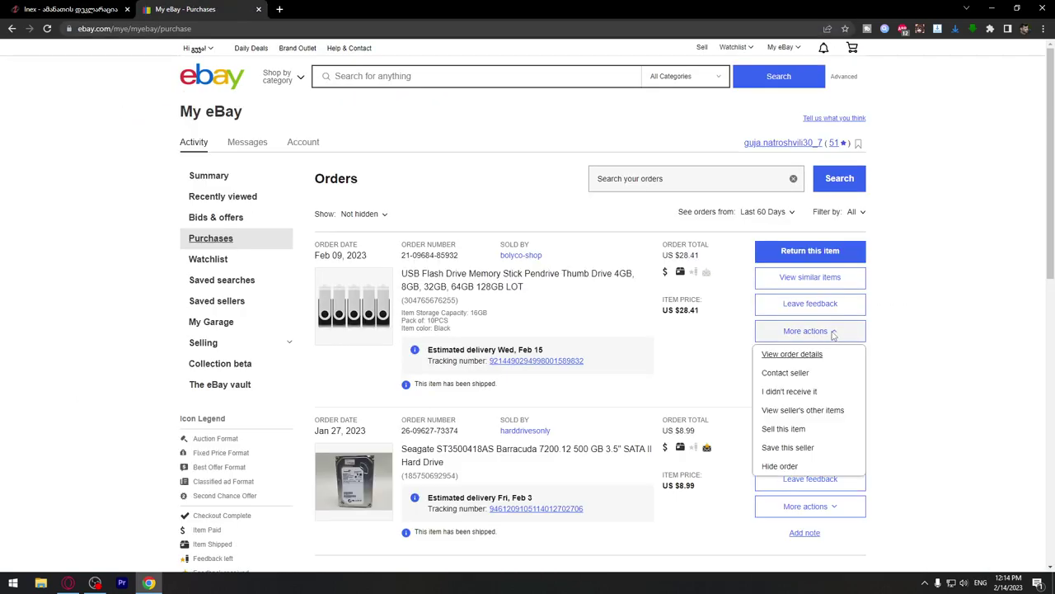
left_click(789, 360)
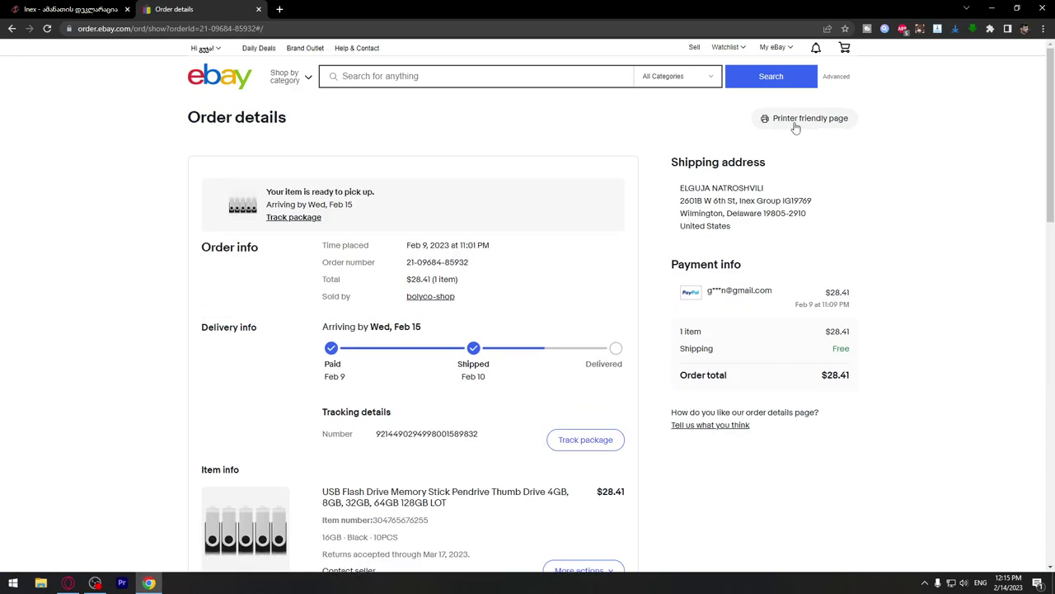
left_click(798, 123)
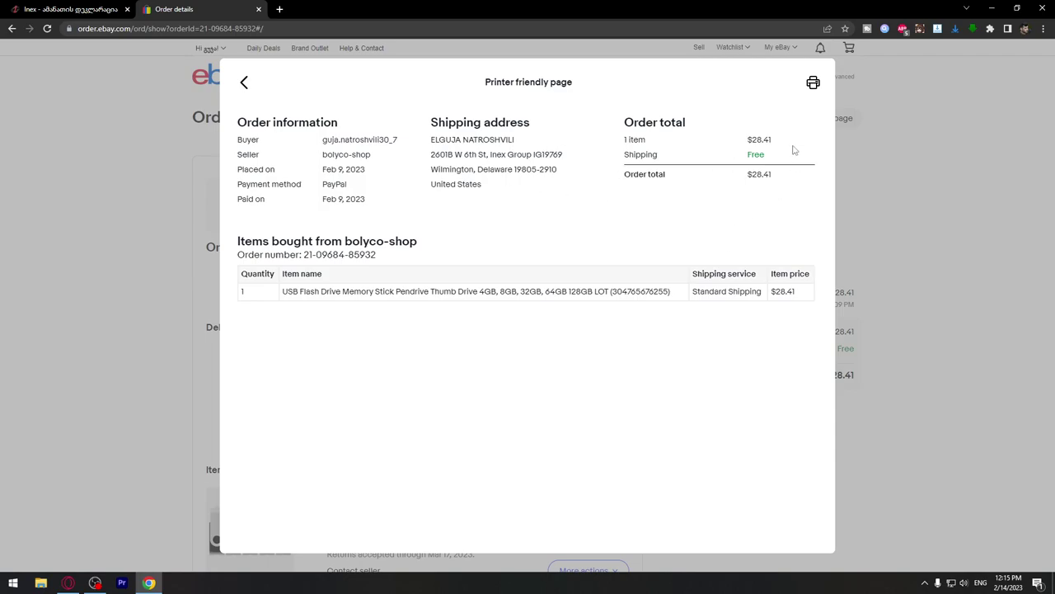
Print the eBay order page with Microsoft Print to PDF, save it to the Desktop as "invoice USB", and close the printer-friendly page
left_click(813, 84)
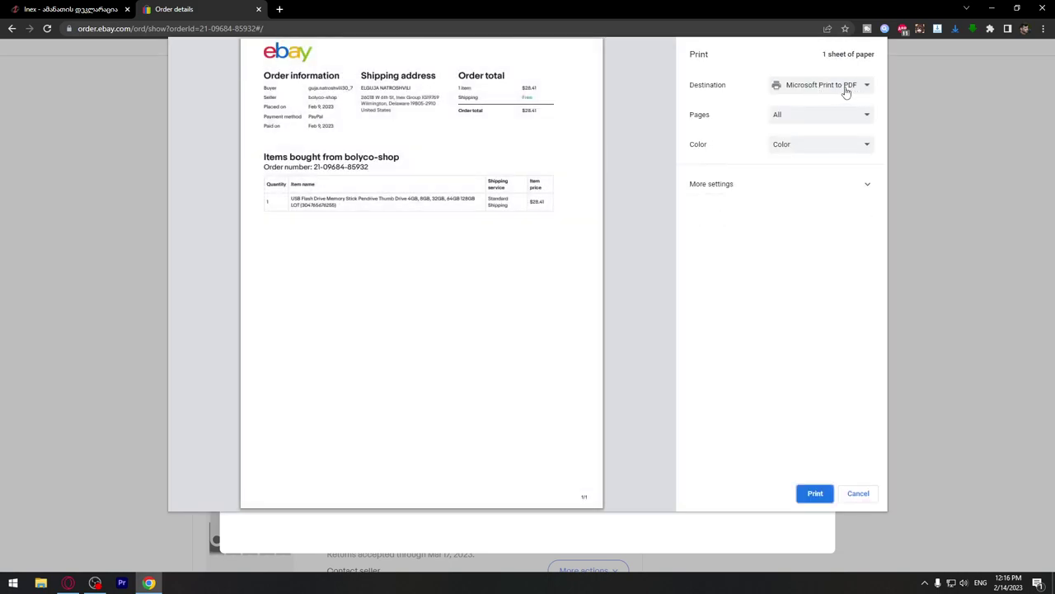
left_click(849, 90)
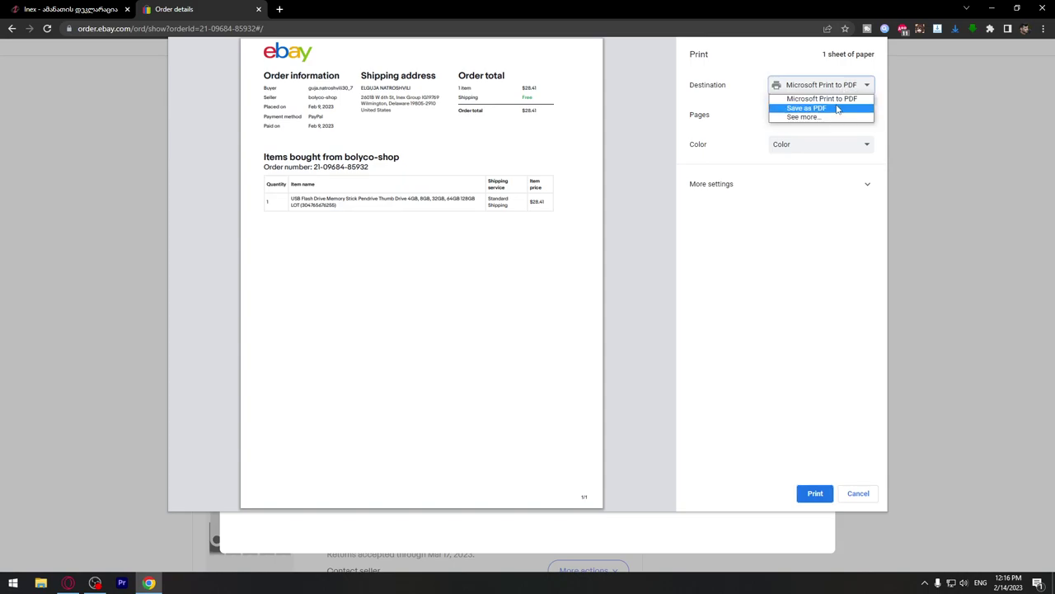
left_click(825, 99)
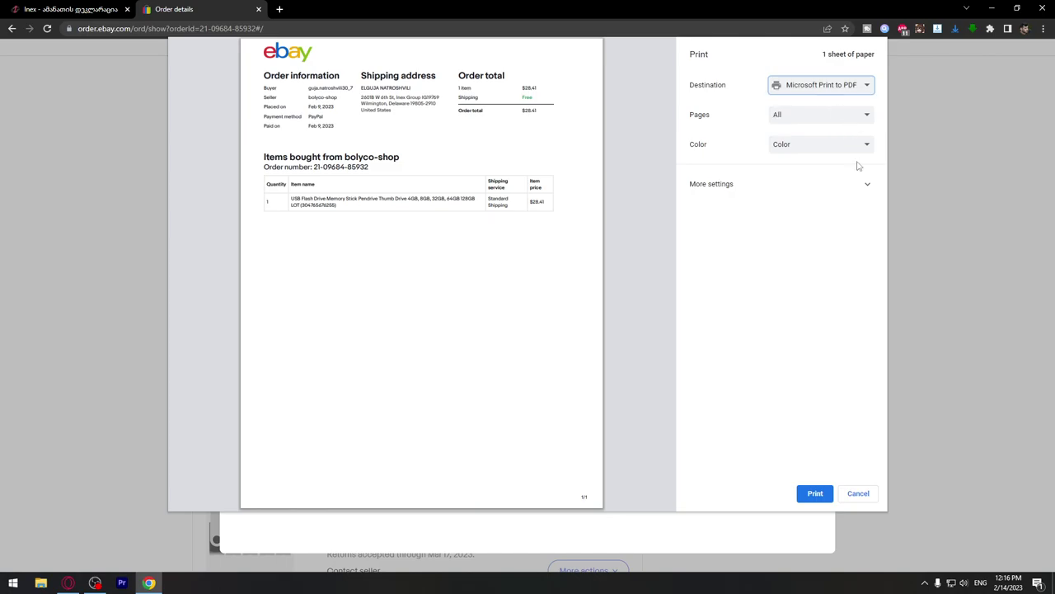
left_click(815, 498)
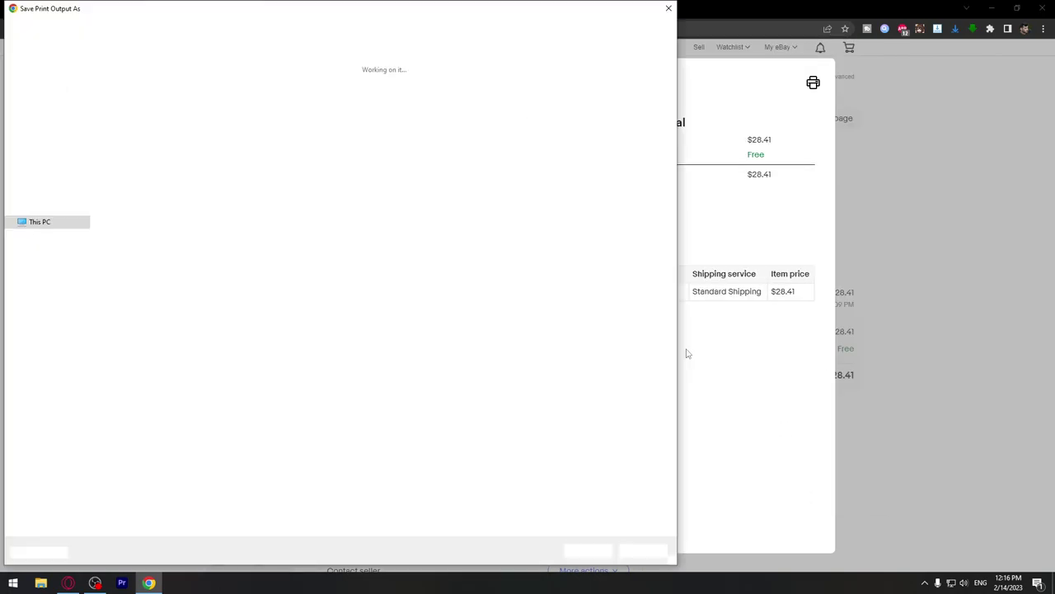
left_click(45, 86)
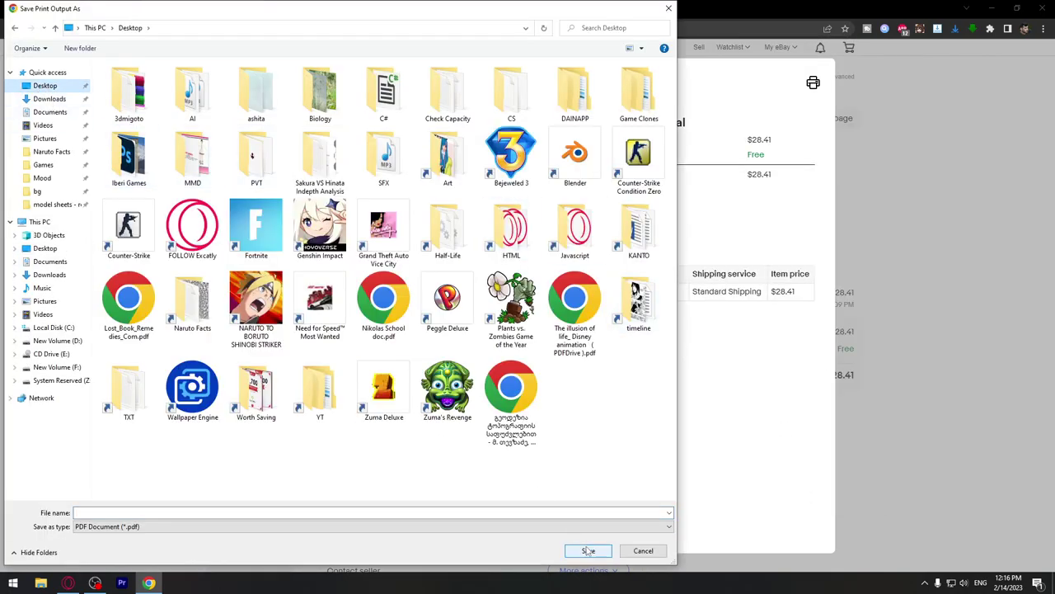
left_click(486, 511)
type("invoic")
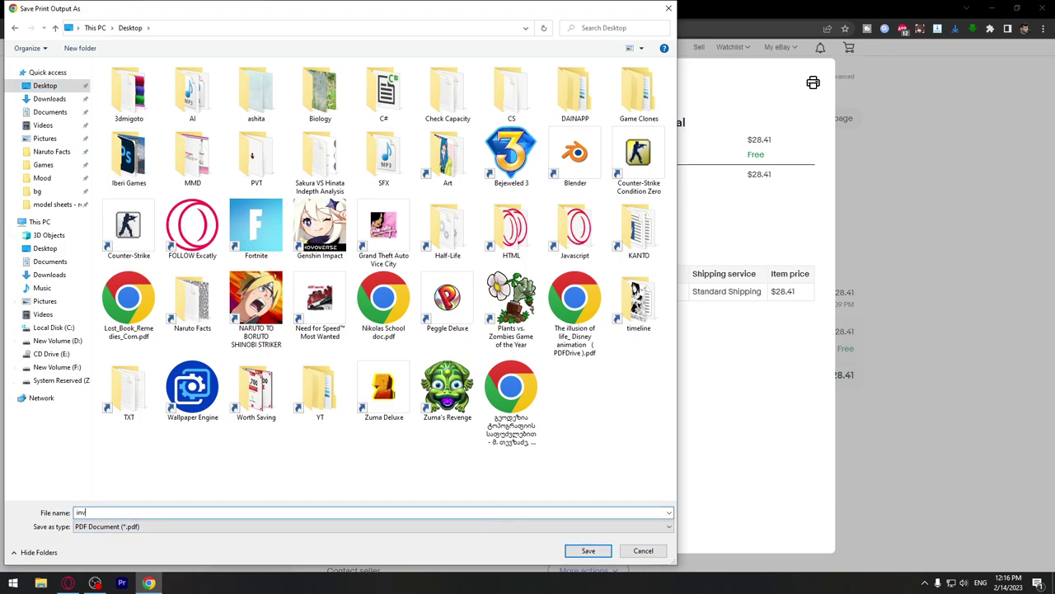
type("e USB")
left_click(587, 550)
left_click(907, 244)
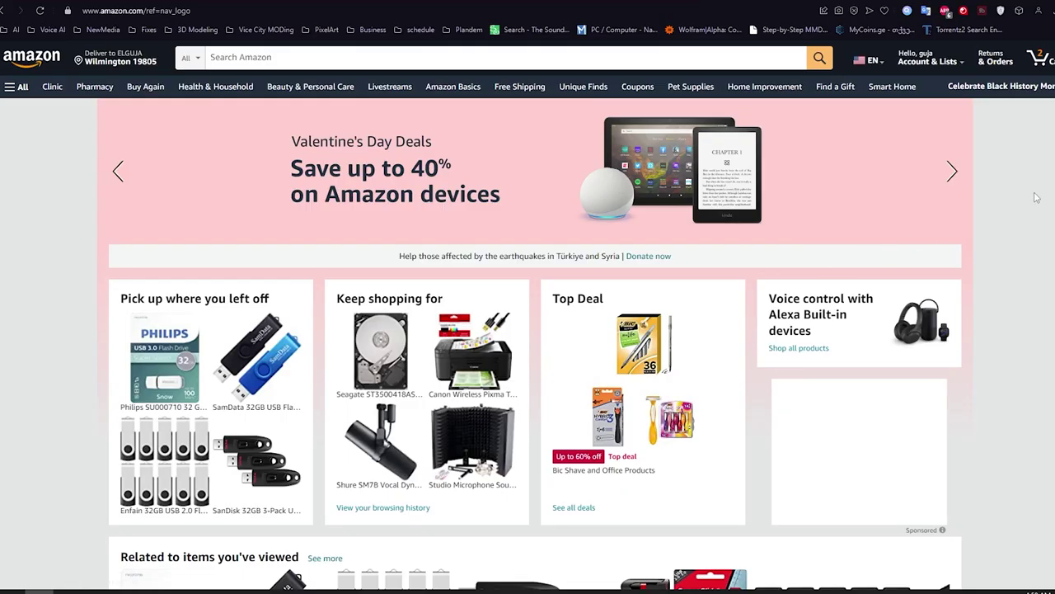
Open the invoice of the Redragon K552 keyboard and Vagabond order from the Amazon order history
mouse_move(925, 66)
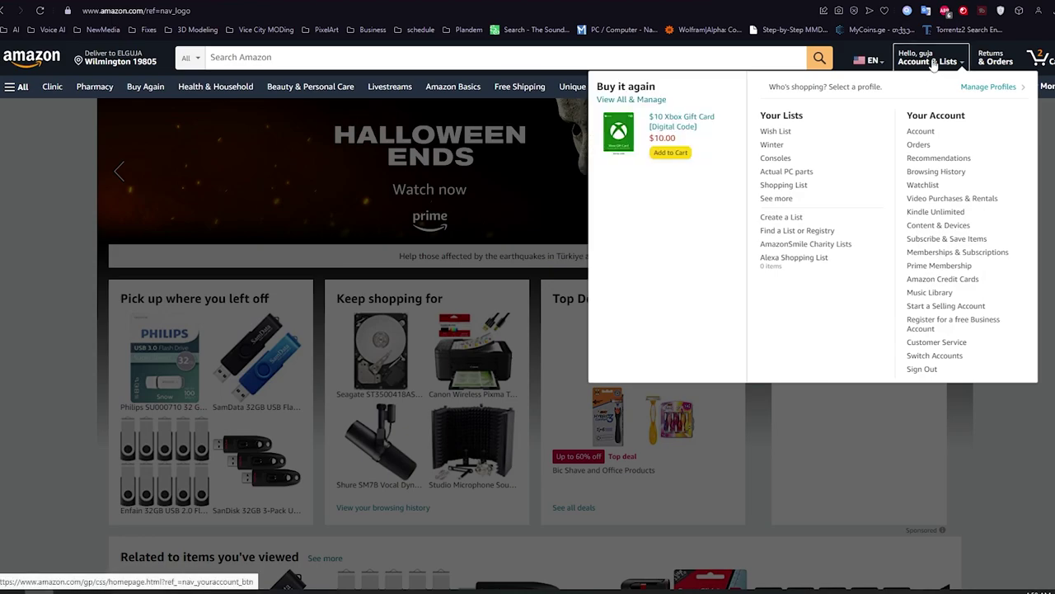
left_click(918, 145)
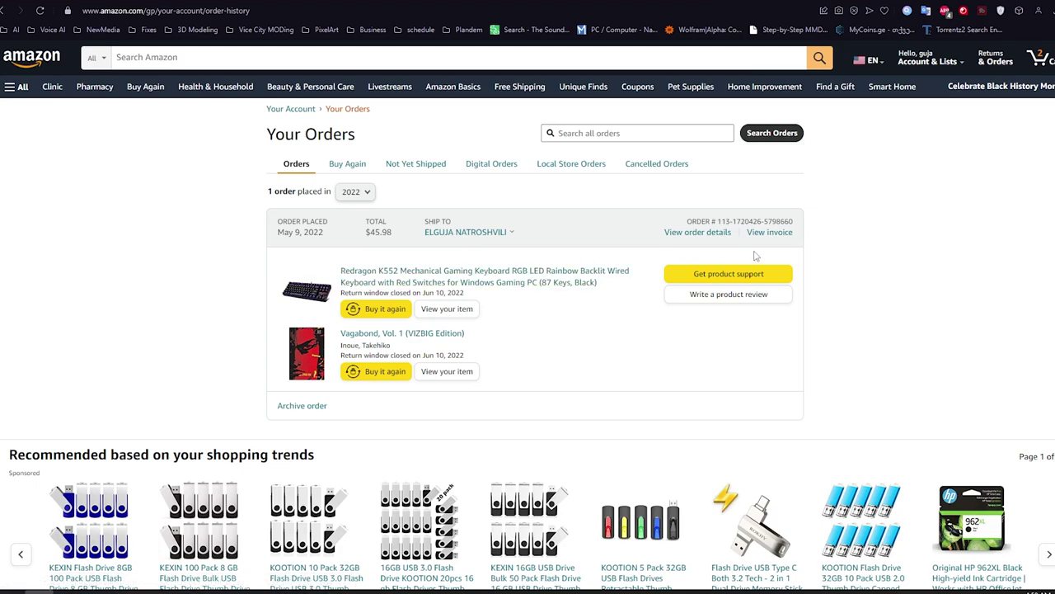
left_click(781, 233)
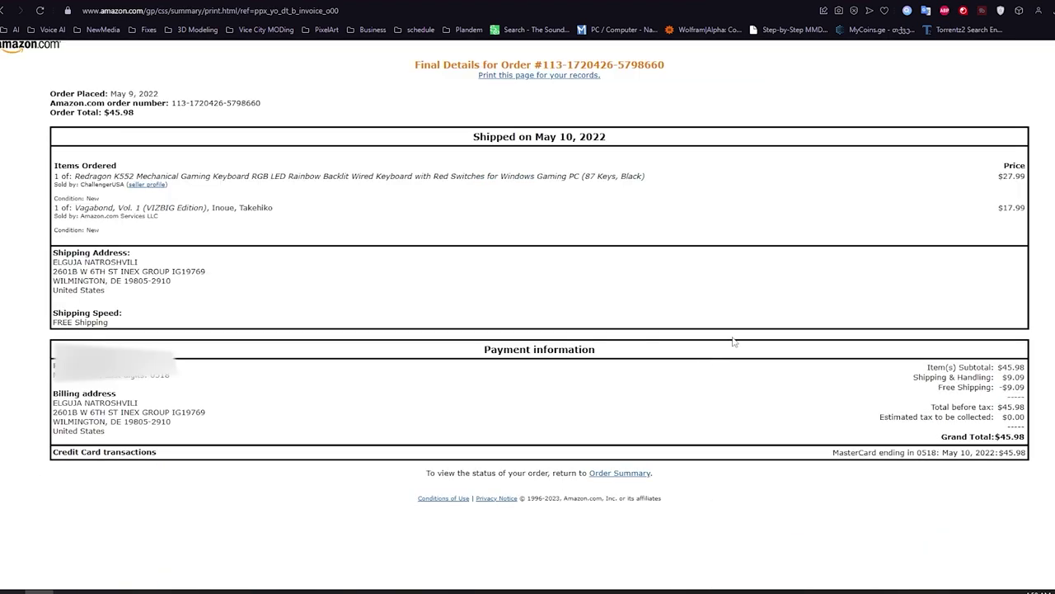
Bring up the print preview of the Amazon invoice and choose Save as PDF as the destination
key("ctrl+p")
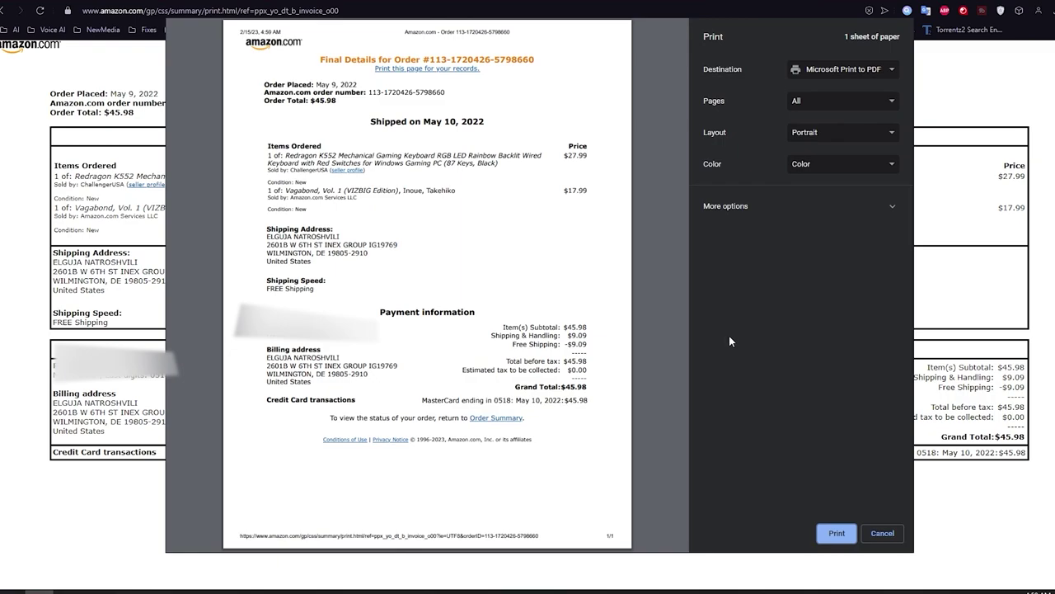
left_click(851, 73)
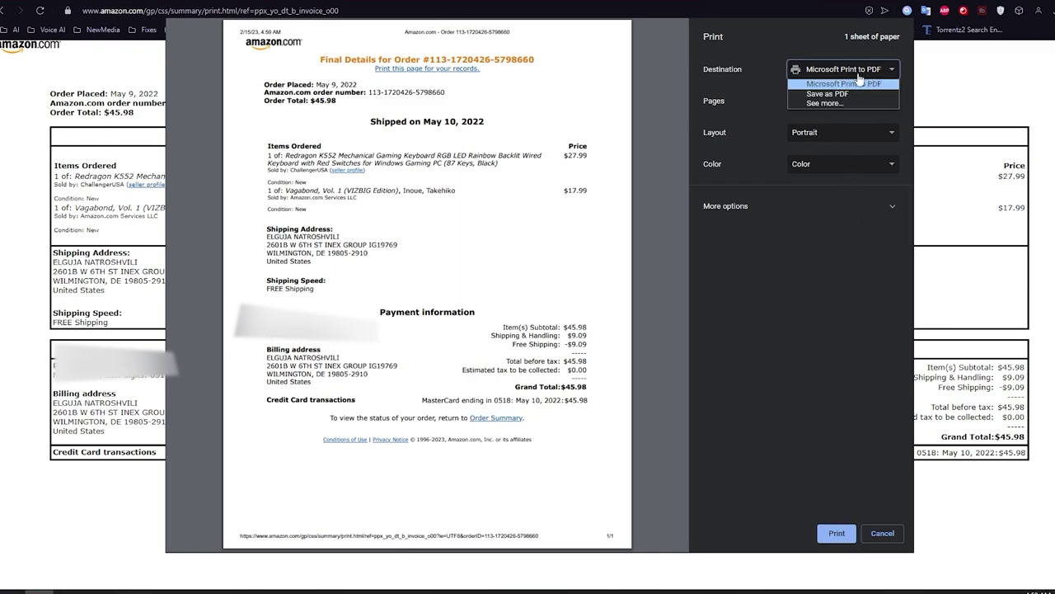
left_click(832, 93)
left_click(850, 73)
left_click(834, 92)
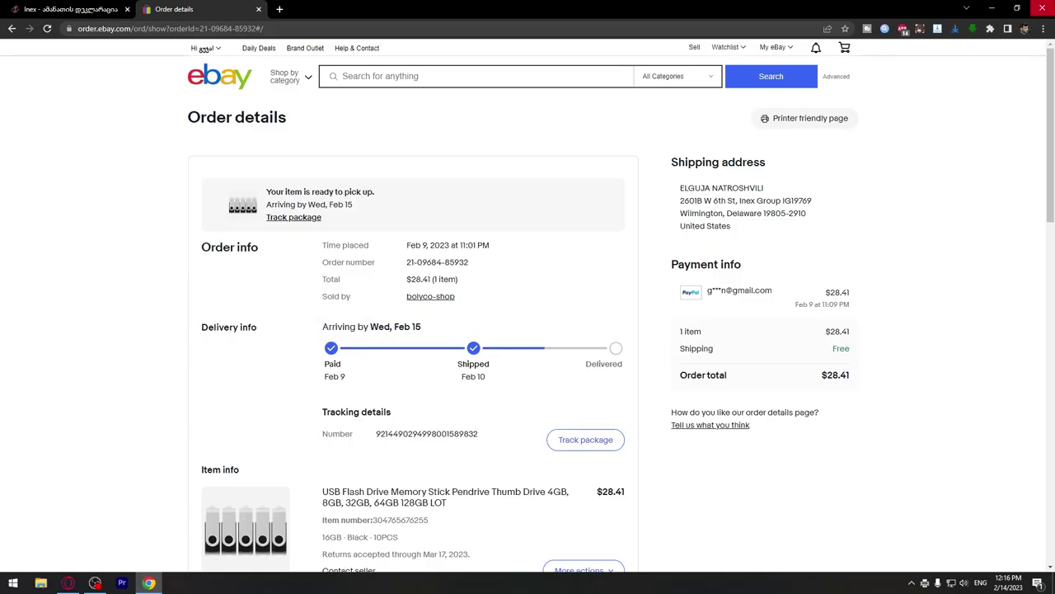
Return to the INEX declaration, select invoice USB.pdf on the Desktop for the invoice upload, and cancel the file selection
left_click(50, 9)
scroll(458, 299, "down", 3)
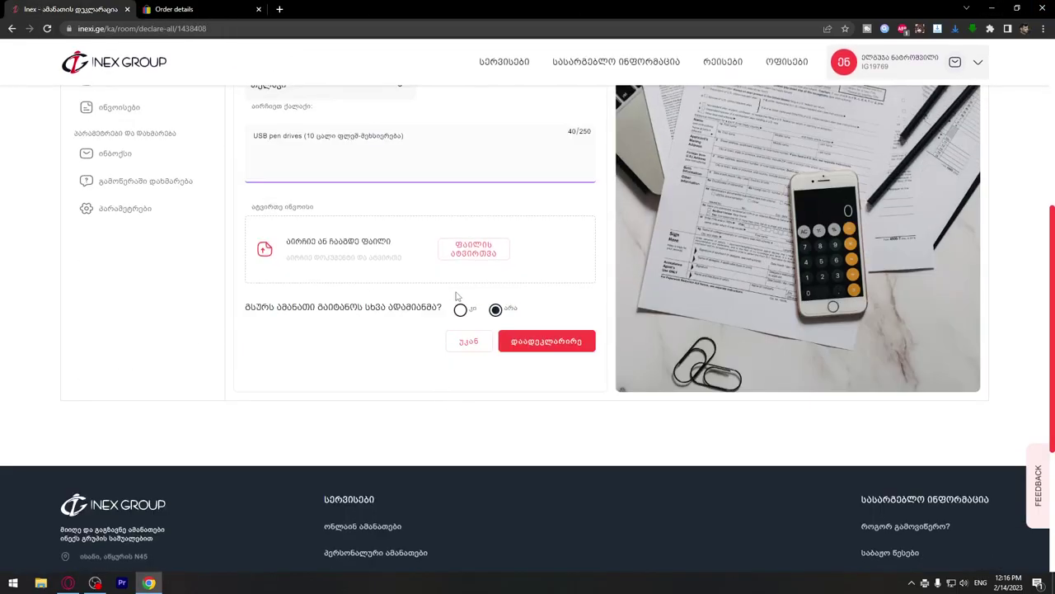
left_click(472, 252)
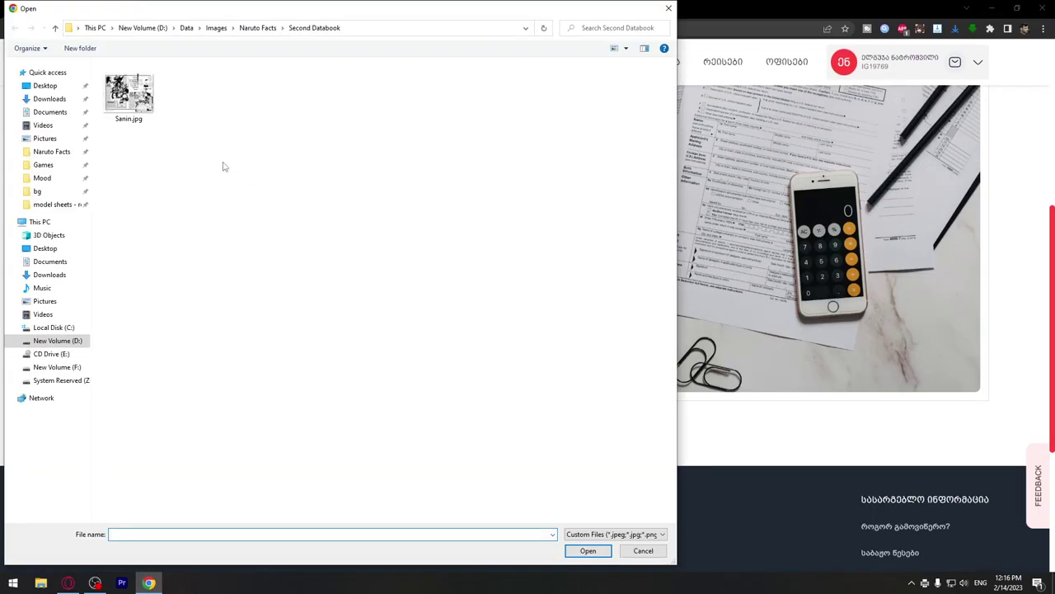
left_click(37, 85)
left_click(575, 230)
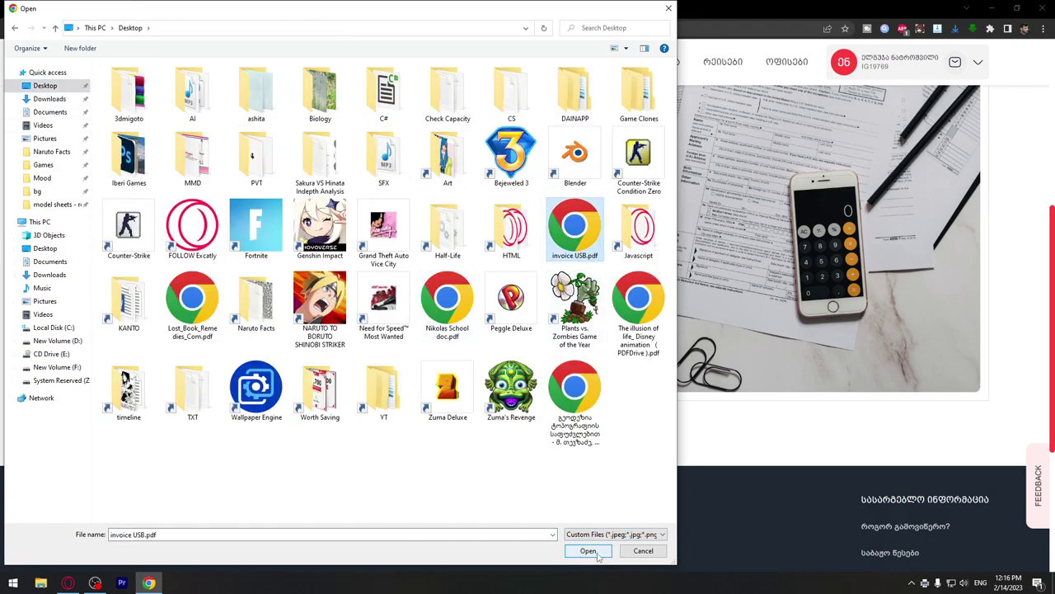
left_click(642, 550)
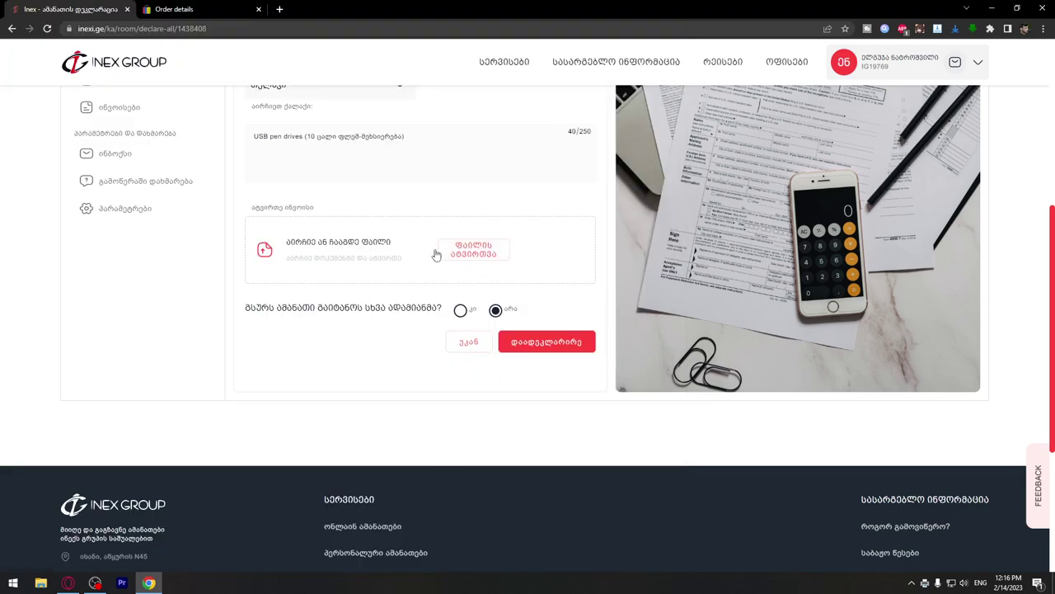
Review the completed parcel declaration and submit it with pickup by another person left at "არა"
scroll(437, 255, "up", 3)
scroll(412, 290, "down", 3)
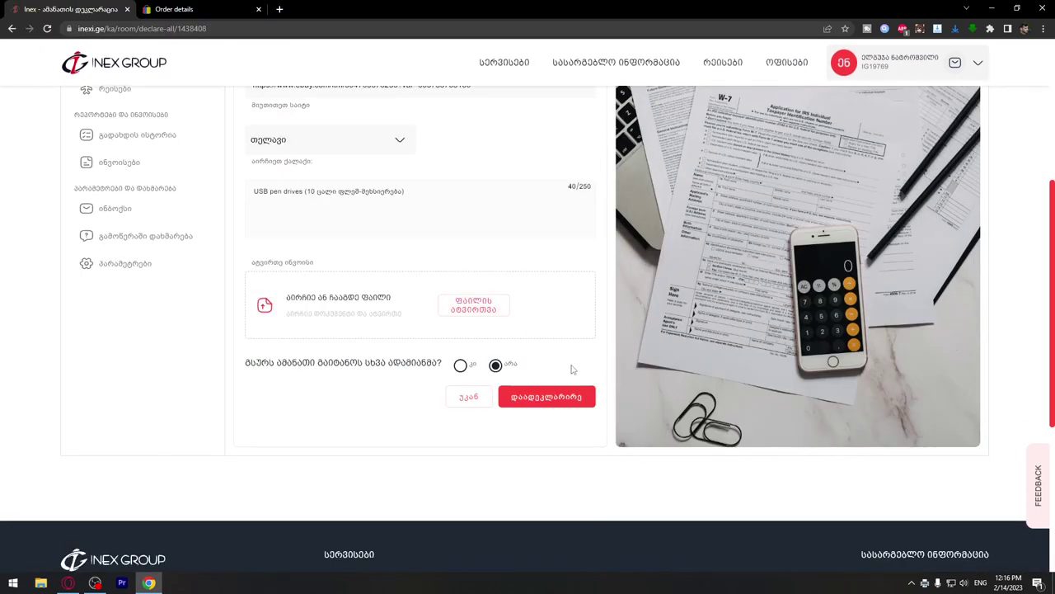
left_click(558, 406)
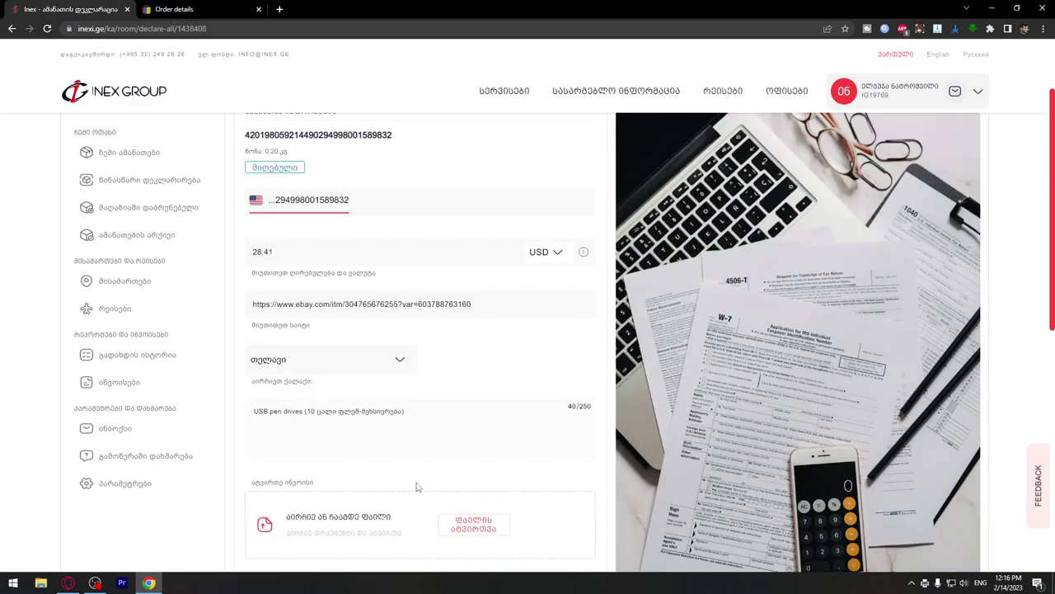
scroll(417, 488, "down", 3)
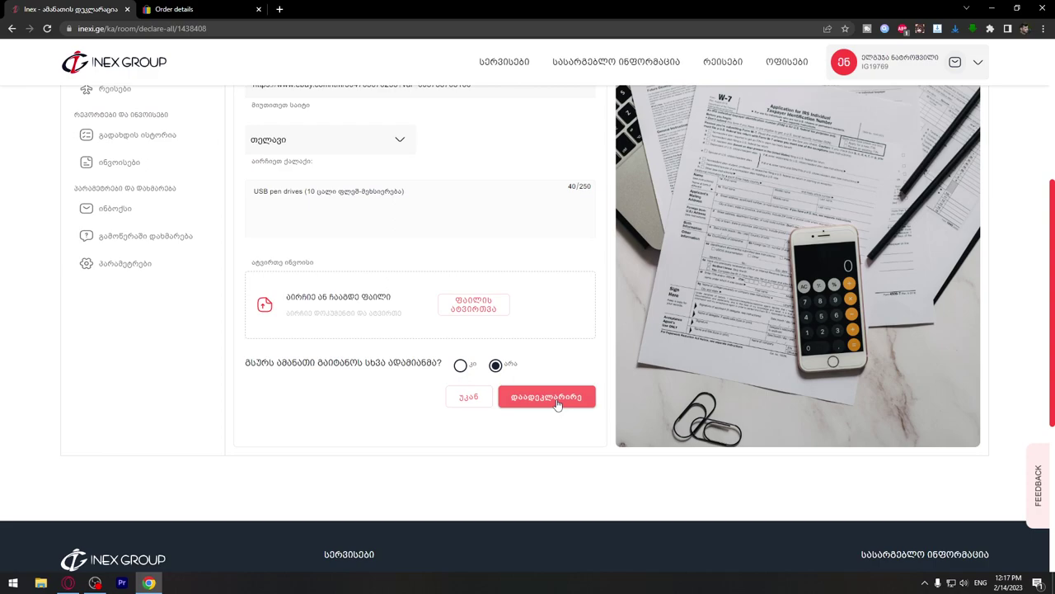
left_click(557, 404)
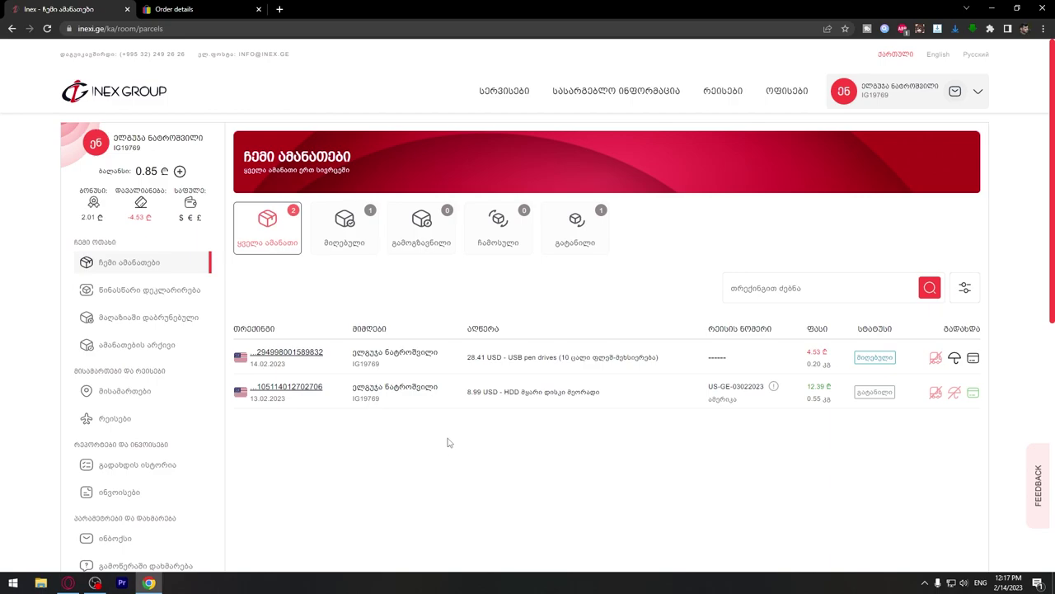
Open the declared USB pen drives parcel's full information, check its declaration details, and close it
left_click(290, 355)
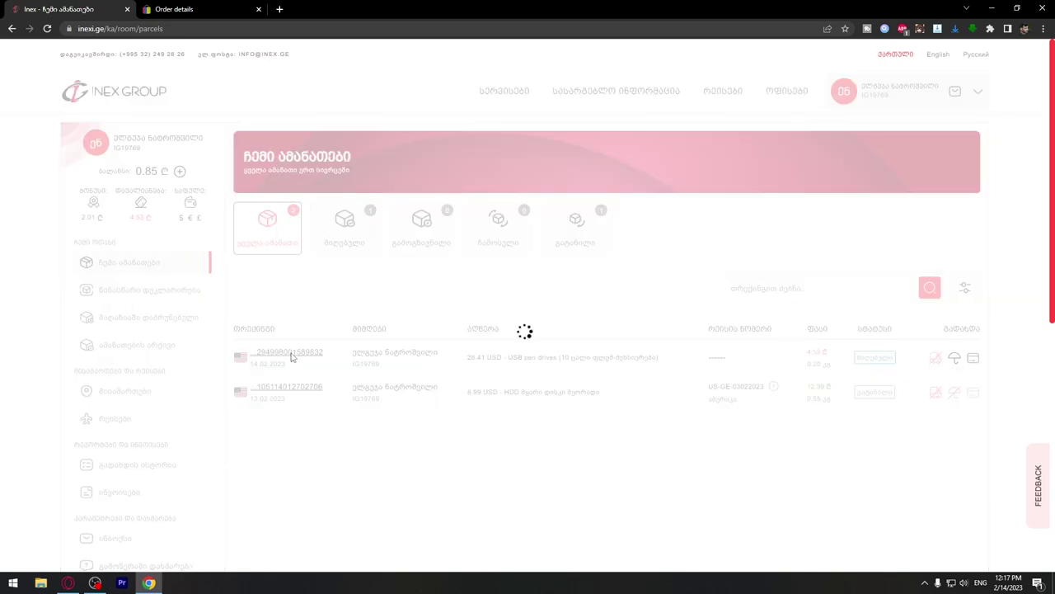
left_click(634, 194)
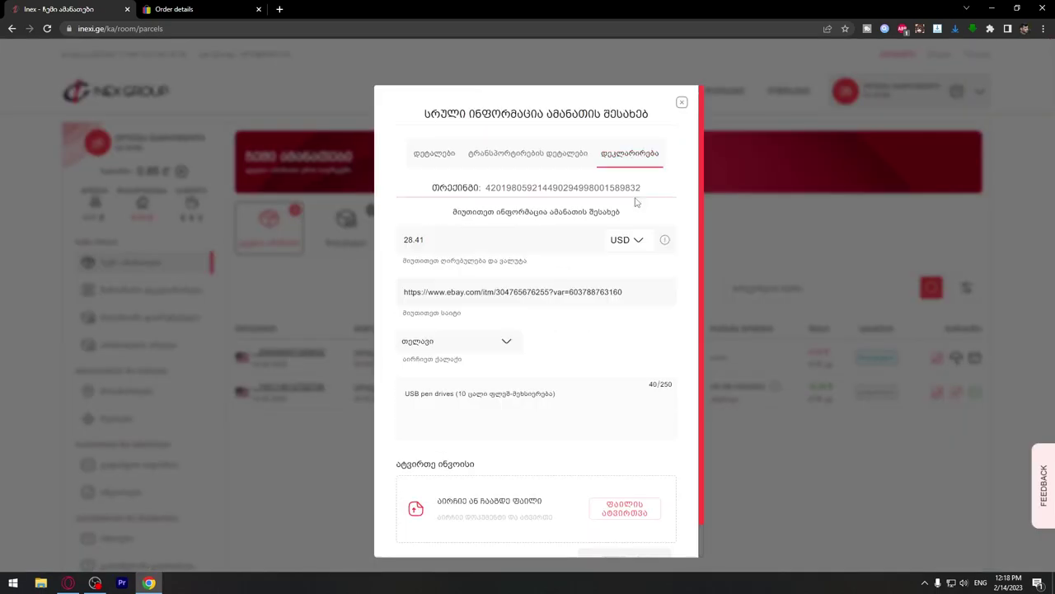
left_click(495, 244)
scroll(530, 285, "down", 2)
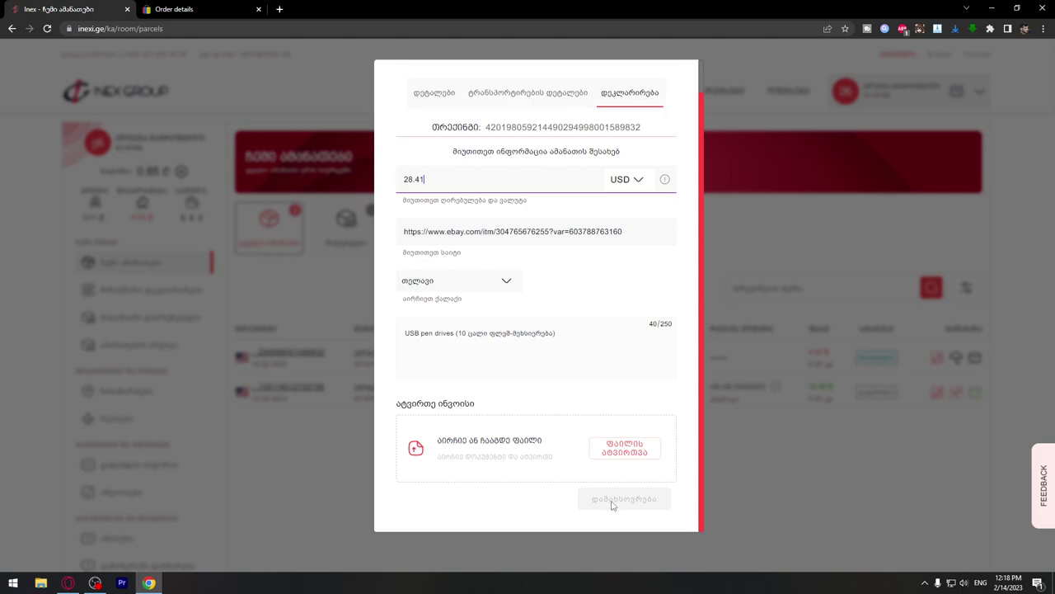
left_click(835, 485)
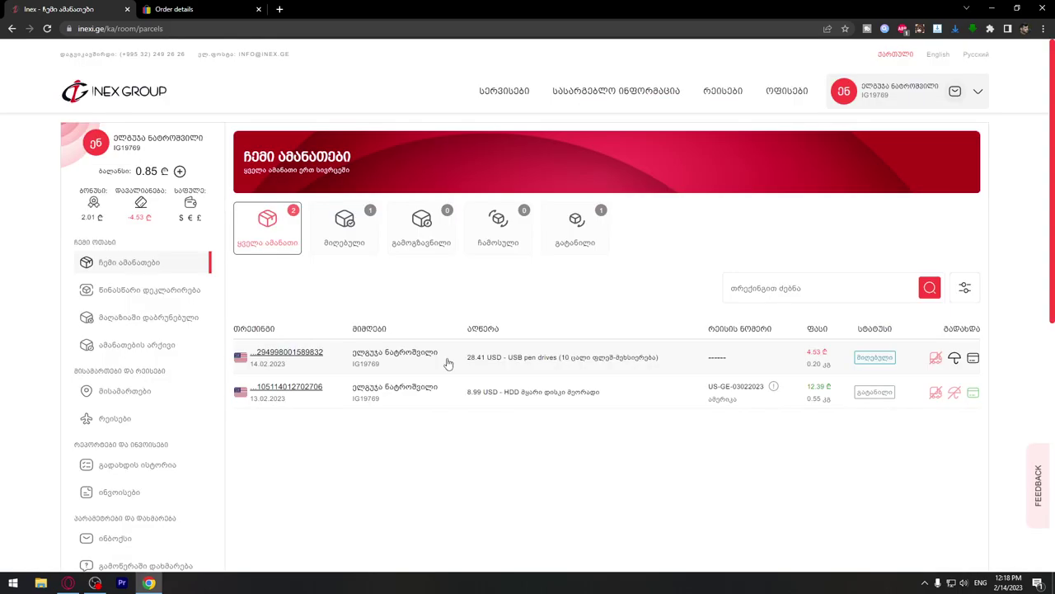